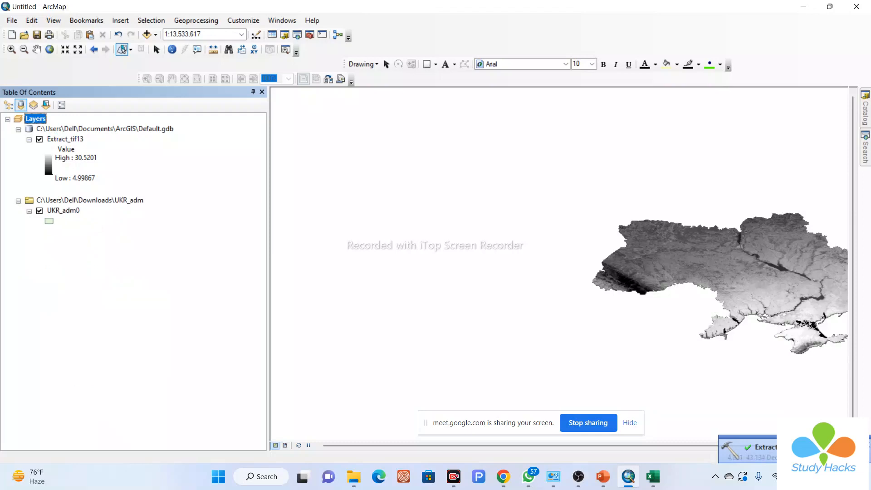
- Fit the view to the Extract_tif13 raster and apply the rainbow color ramp running from white and magenta through green to dark red
right_click(65, 139)
left_click(100, 197)
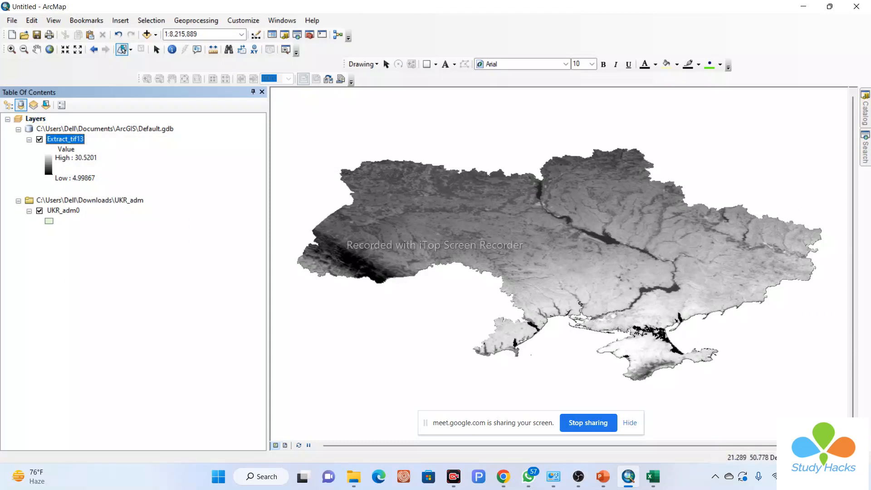
left_click(48, 162)
left_click(146, 199)
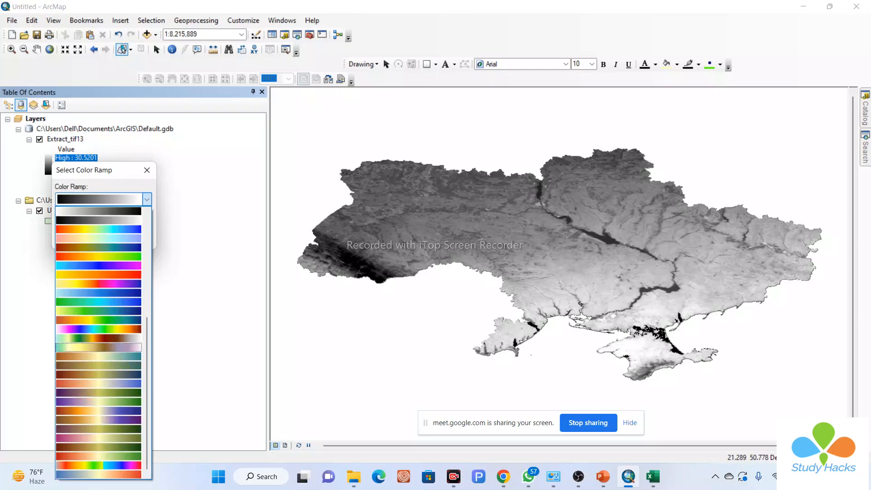
left_click(98, 329)
key("Return")
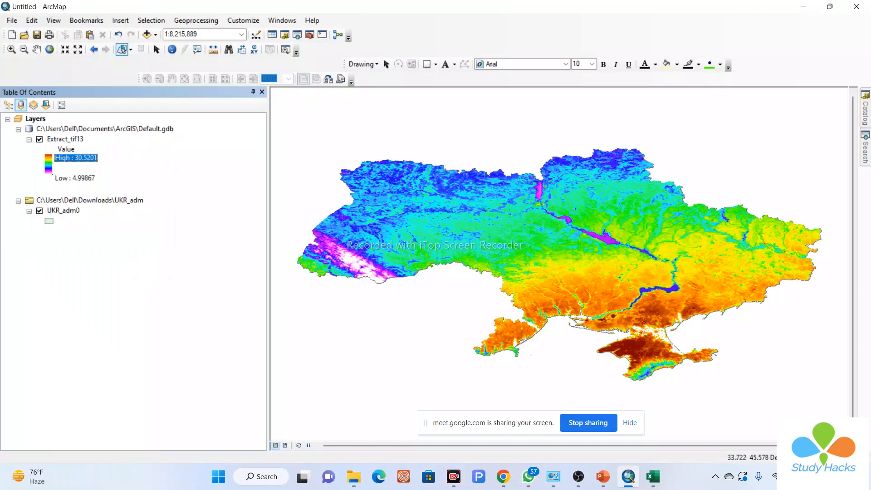
- Change the Extract_tif13 raster's color ramp to the red-yellow-blue diverging ramp
scroll(559, 256, "up", 1)
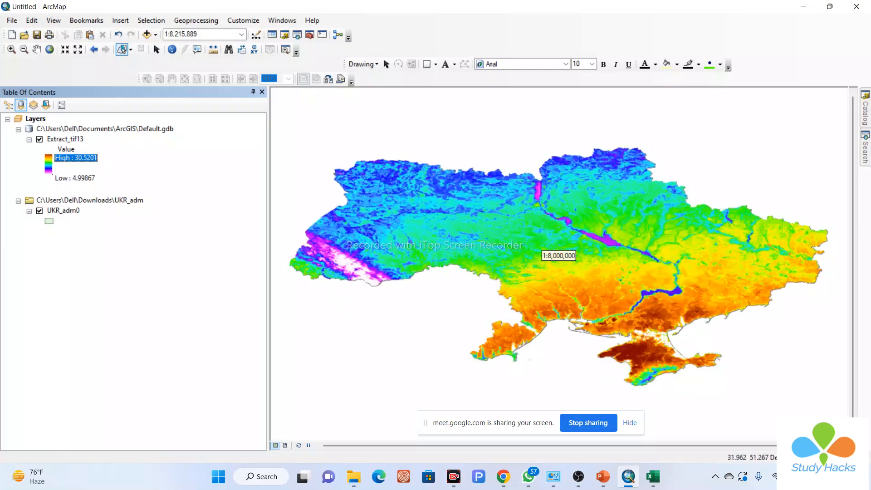
scroll(559, 256, "up", 2)
scroll(559, 256, "down", 4)
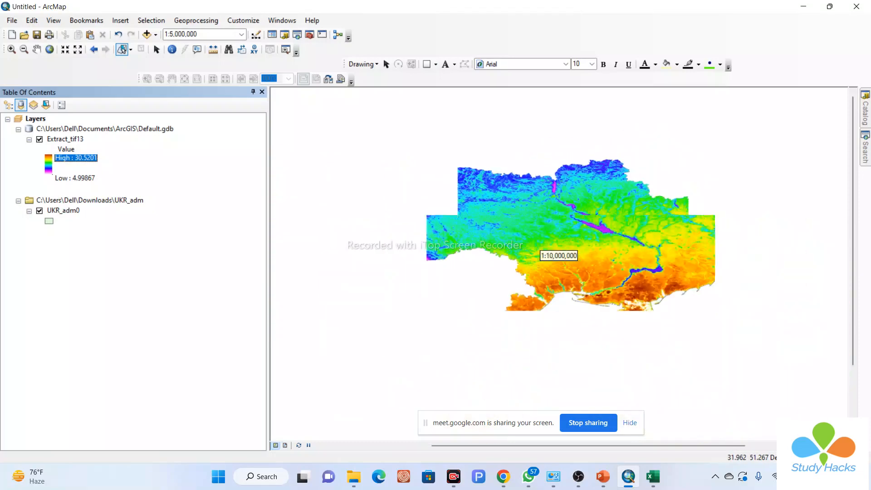
left_click(48, 162)
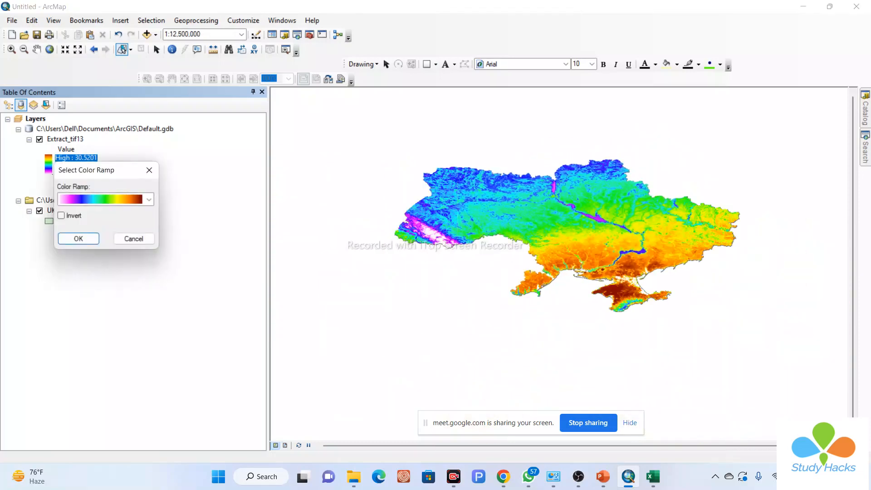
left_click(149, 200)
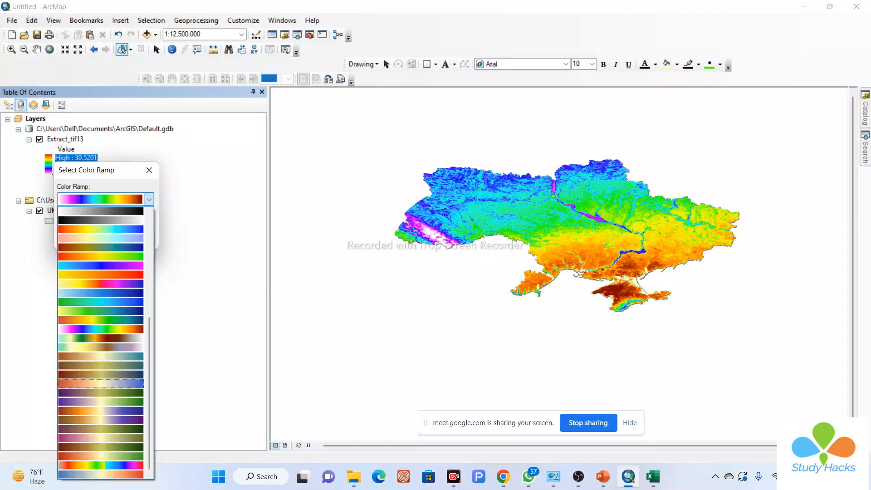
left_click(101, 384)
left_click(78, 237)
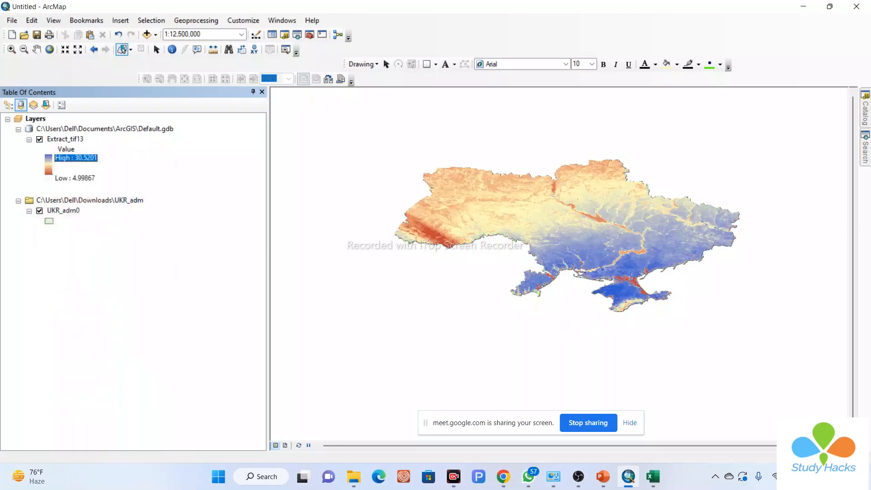
- Invert the Extract_tif13 color ramp so high values are red and low values are blue
left_click(49, 169)
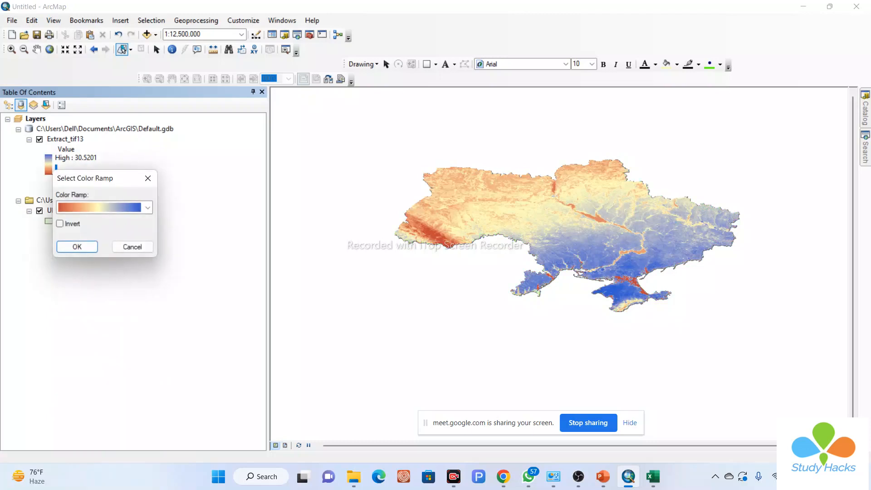
left_click(78, 247)
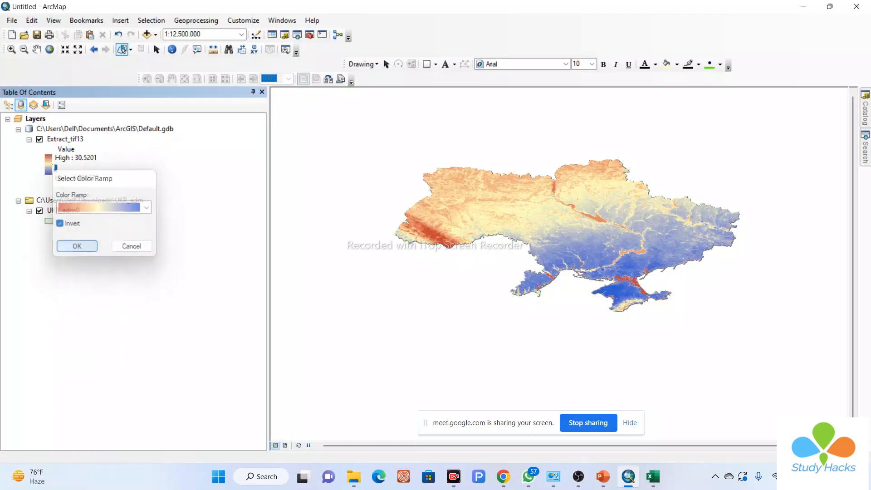
scroll(617, 236, "up", 2)
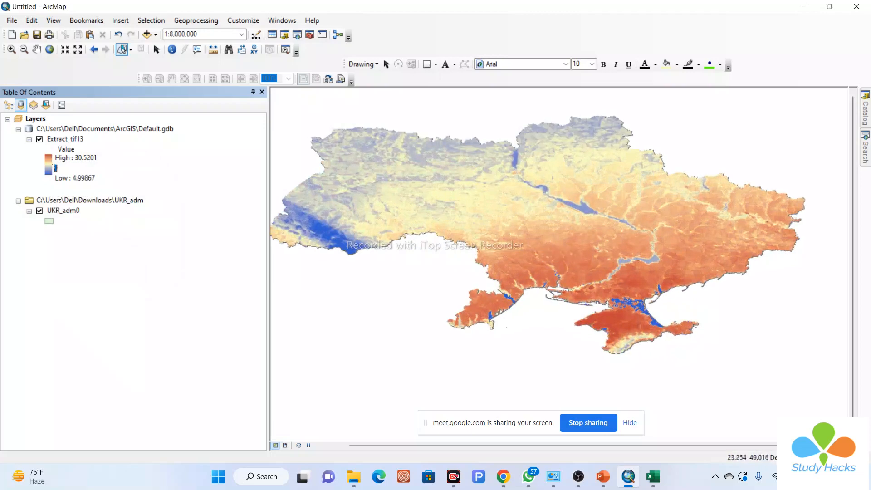
- Apply the dark red-yellow-teal-dark blue color ramp to Extract_tif13's stretched symbology in its layer properties
right_click(64, 139)
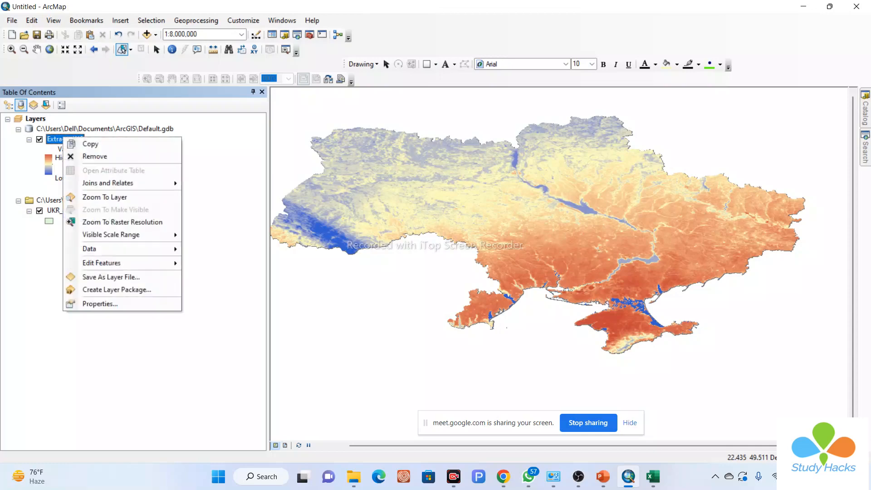
left_click(91, 304)
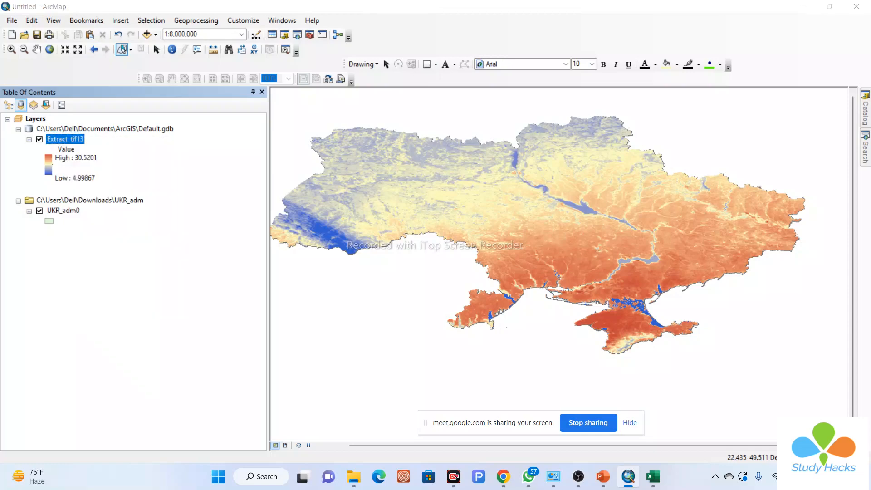
left_click(557, 239)
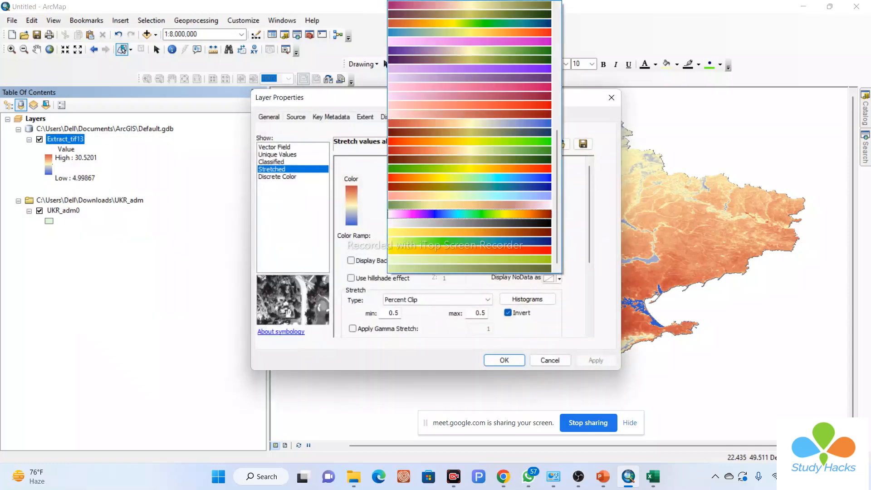
left_click(481, 187)
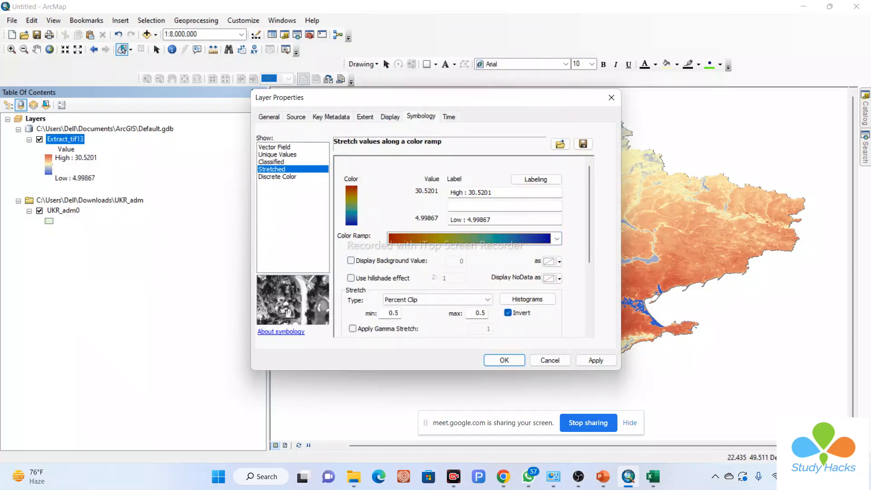
left_click(596, 360)
left_click(505, 361)
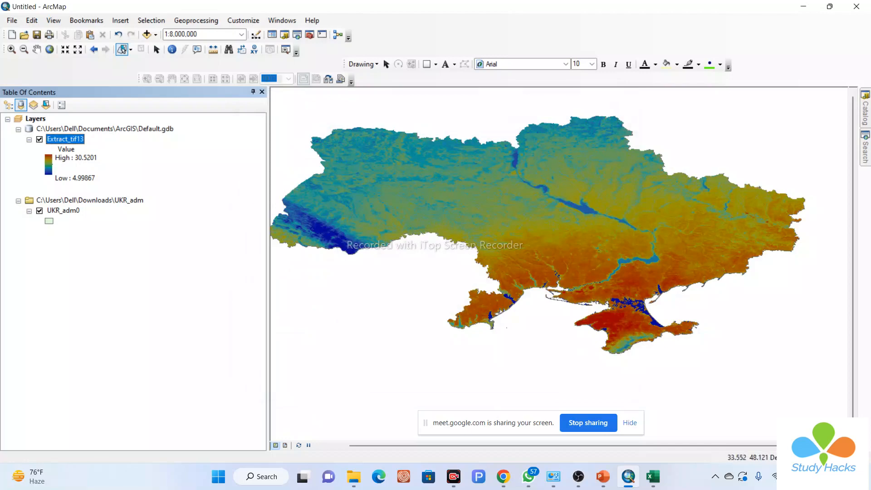
- Switch the map to layout view and extend the data frame slightly toward the page's left edge
scroll(551, 248, "down", 1)
scroll(552, 248, "down", 2)
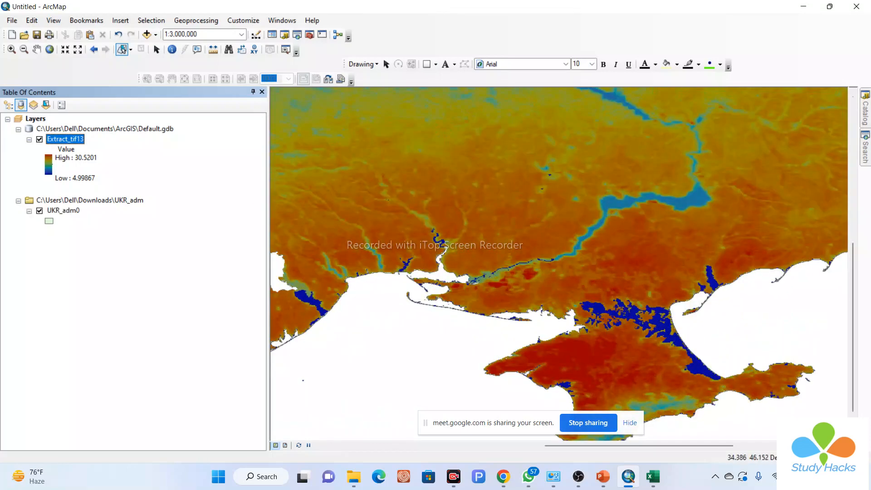
scroll(551, 249, "up", 2)
scroll(551, 249, "up", 2)
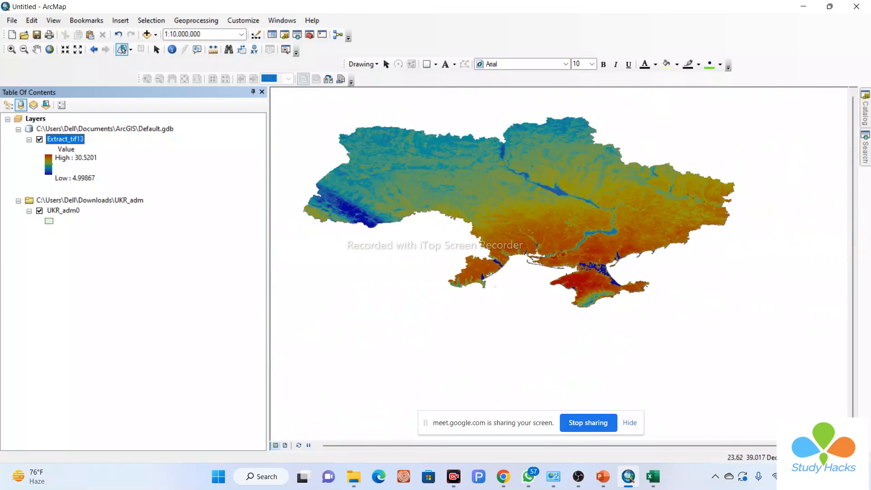
left_click(285, 445)
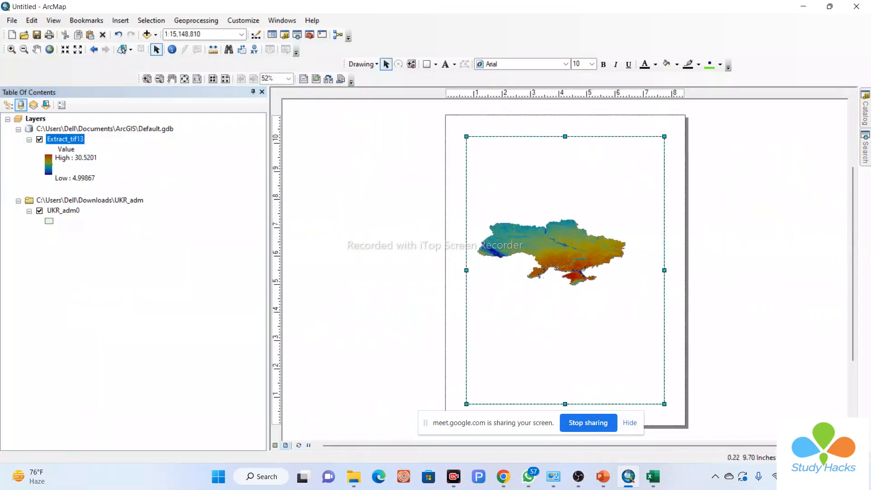
left_click_drag(467, 137, 460, 137)
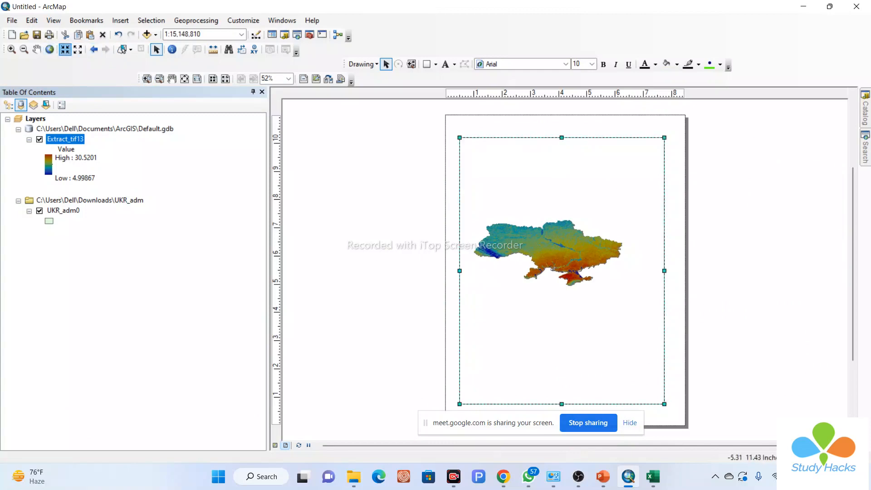
- Try to enlarge the raster inside the data frame to 1:2,500,000 and shift it down within the frame
left_click(65, 50)
left_click(65, 50)
left_click(65, 50)
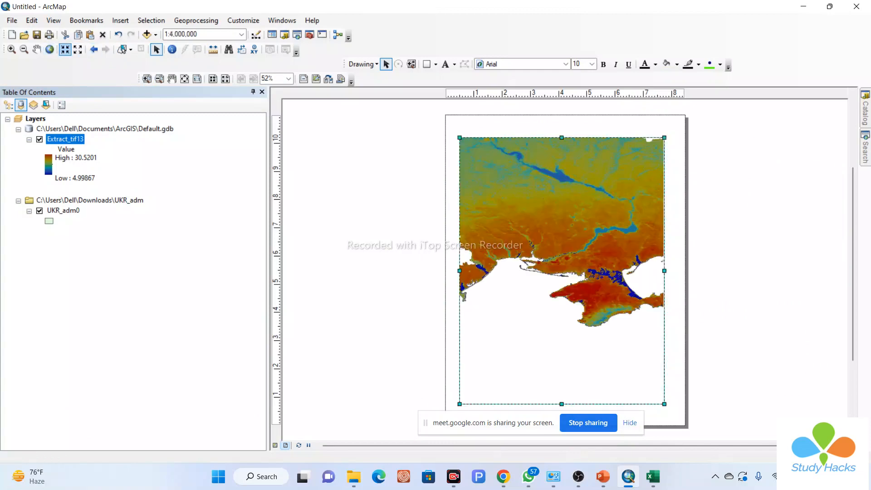
left_click(65, 49)
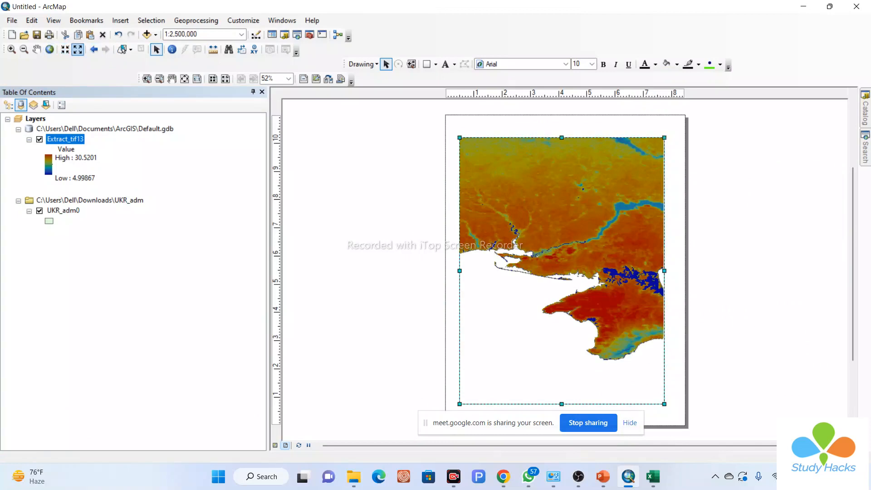
left_click(37, 49)
left_click_drag(567, 251, 572, 324)
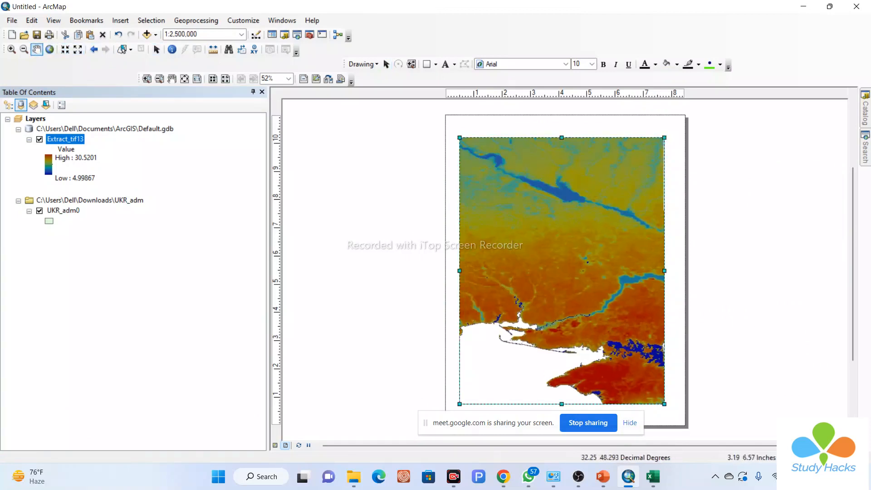
left_click_drag(601, 250, 593, 272)
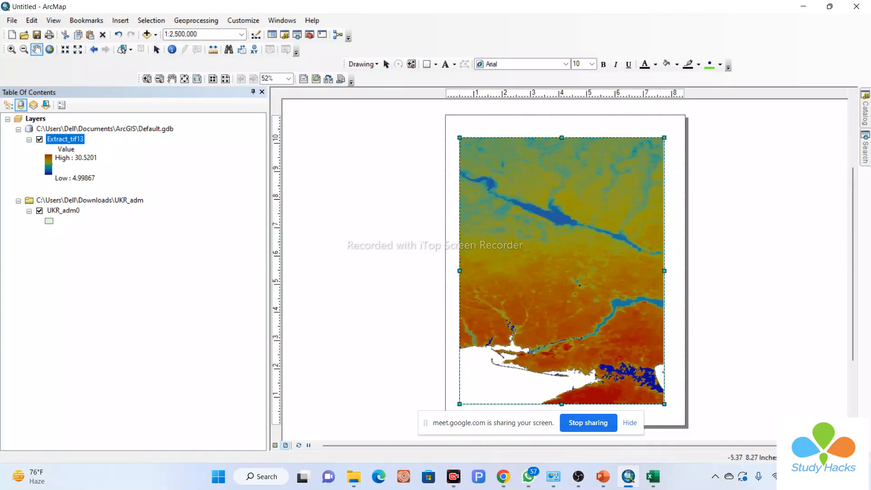
- Turn off the printer paper settings for the map page and set the page width to 15 inches
left_click(12, 20)
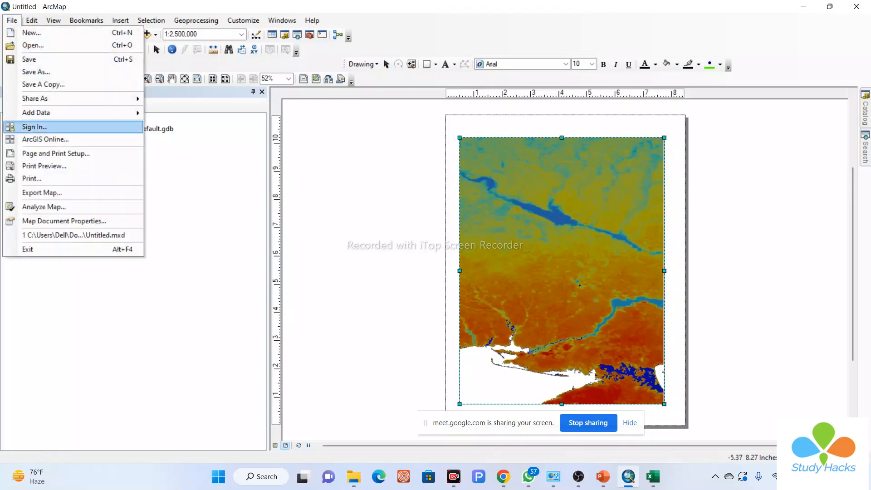
left_click(56, 154)
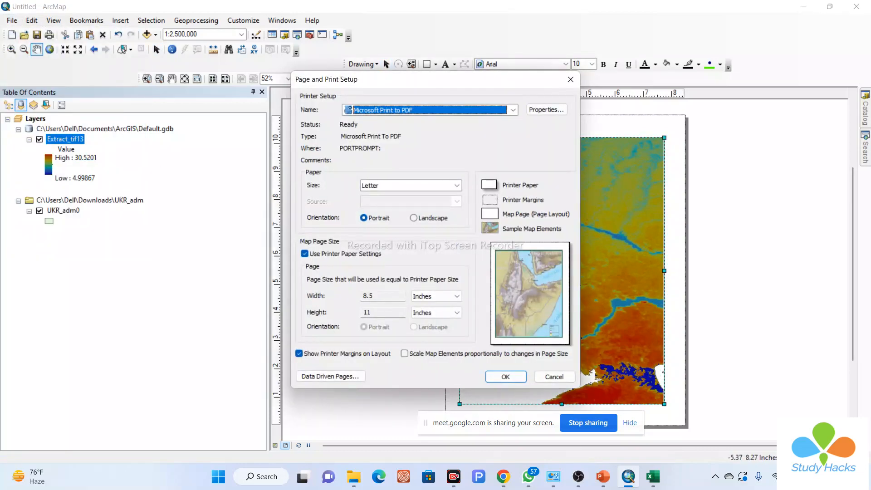
left_click(304, 254)
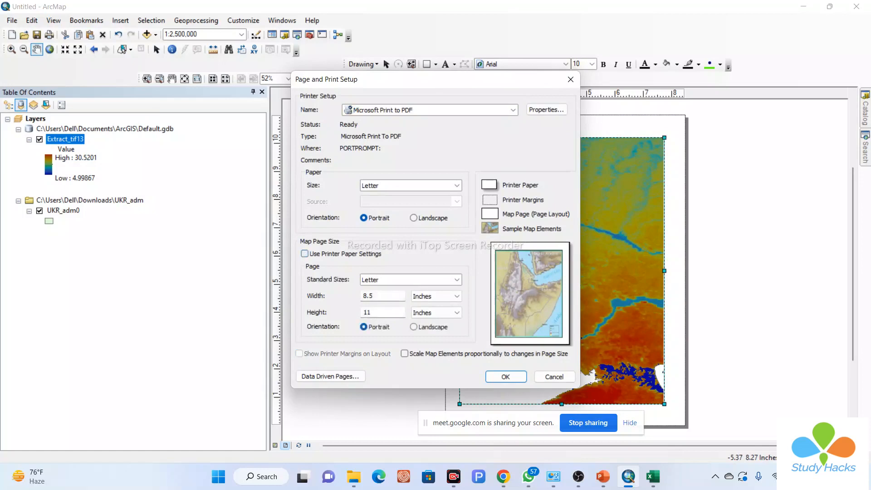
left_click_drag(378, 296, 362, 296)
type("15")
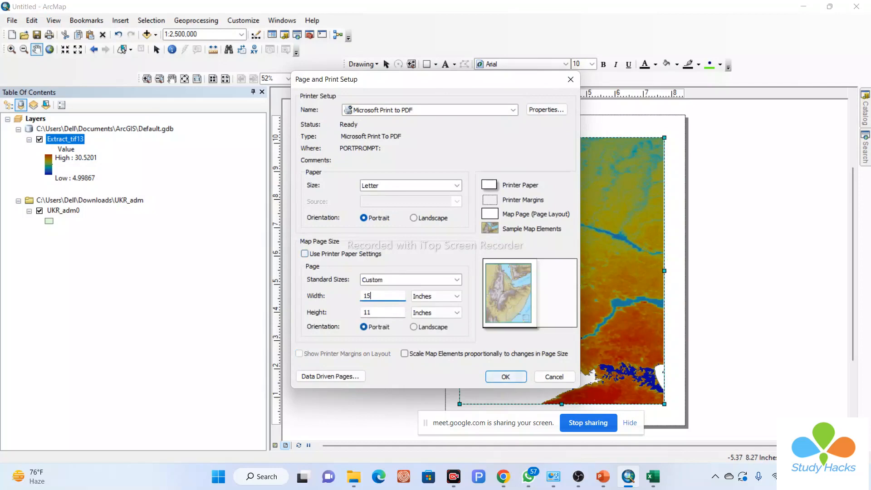
left_click(506, 376)
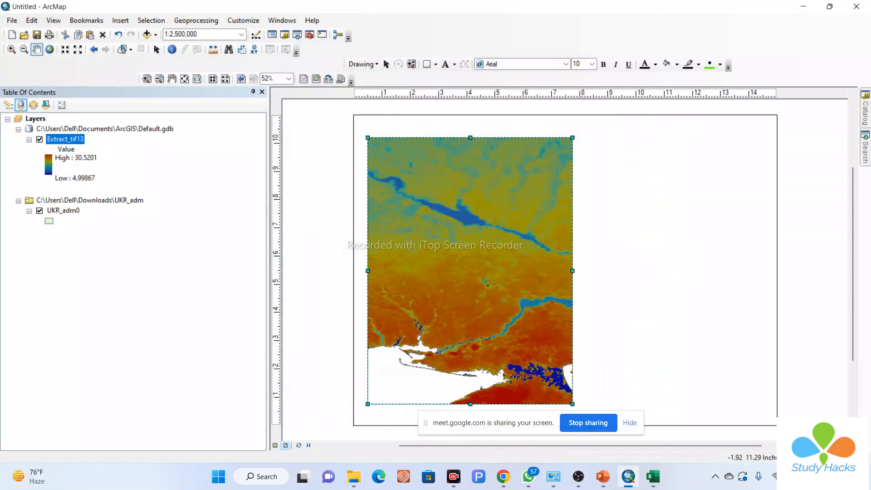
- Widen the data frame to nearly fill the 15-inch page and fit the raster's full extent inside it
left_click(157, 49)
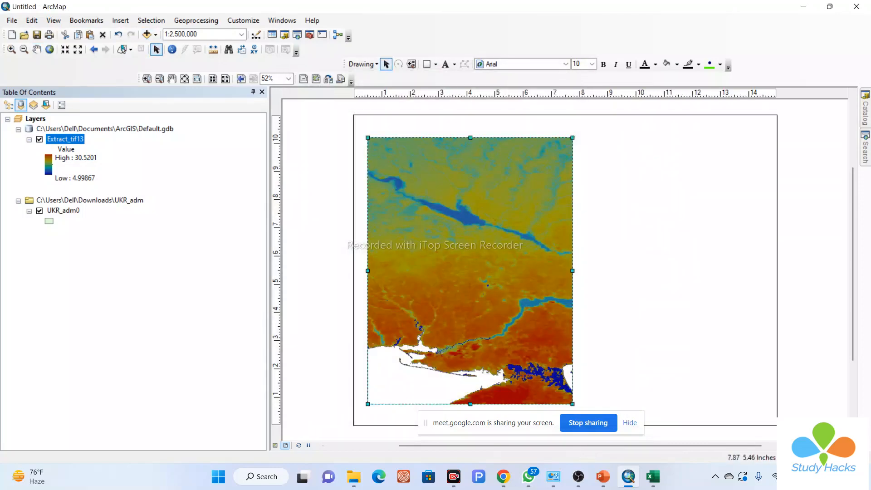
left_click_drag(573, 270, 766, 270)
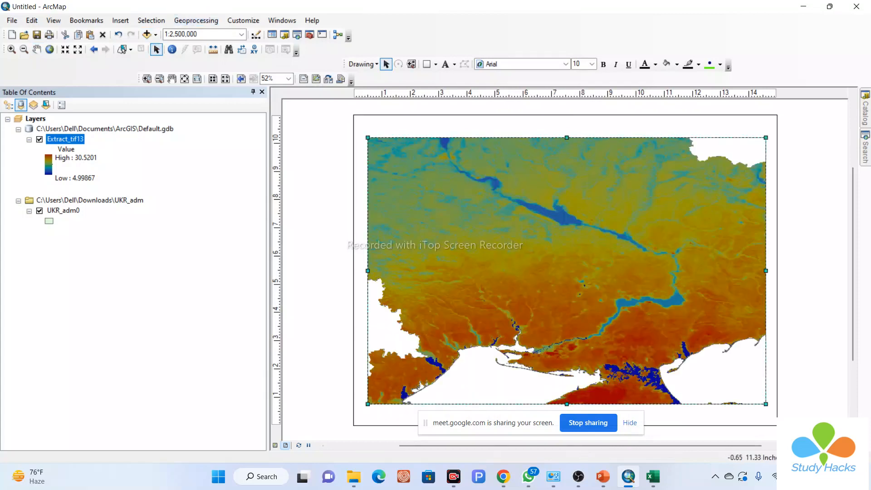
left_click(49, 49)
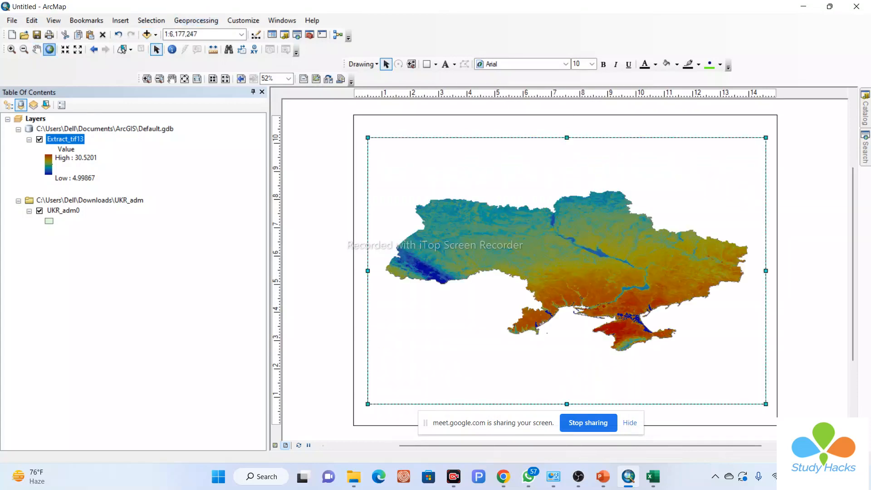
left_click_drag(369, 271, 366, 270)
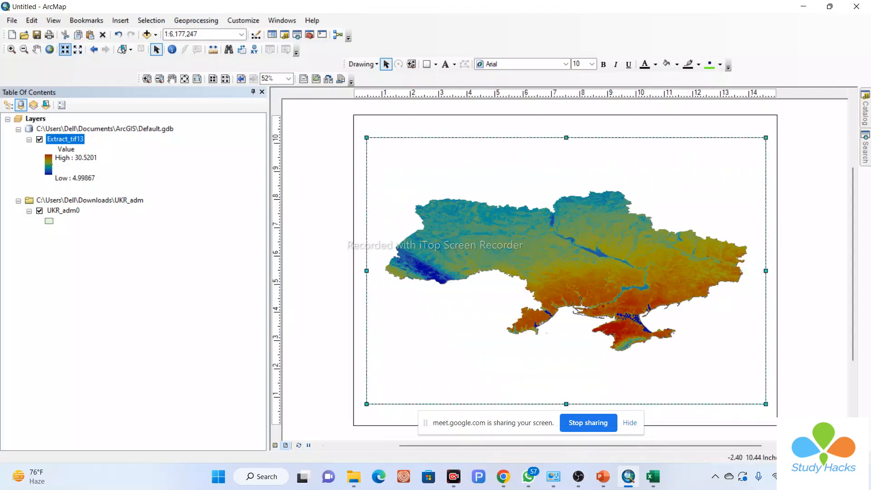
- Try to enlarge the raster inside the 15-inch page's data frame to a scale of 1:2,500,000
left_click(65, 50)
left_click(65, 49)
left_click(65, 49)
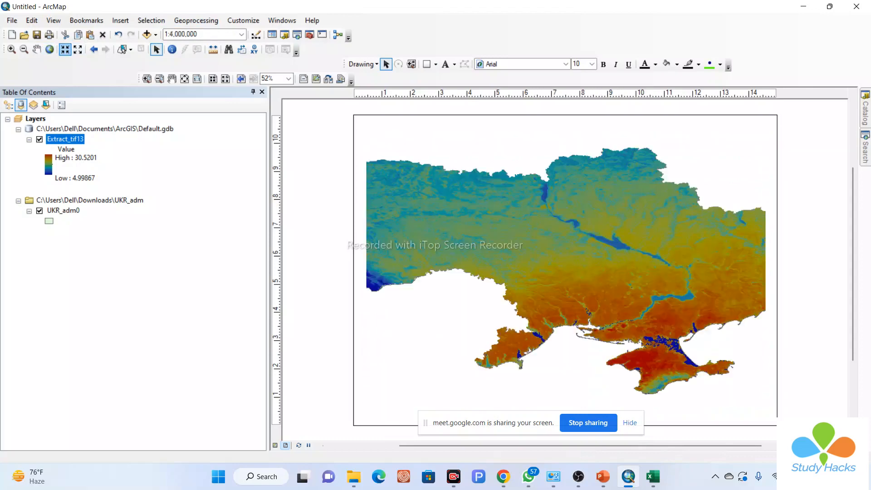
left_click(64, 50)
left_click(65, 50)
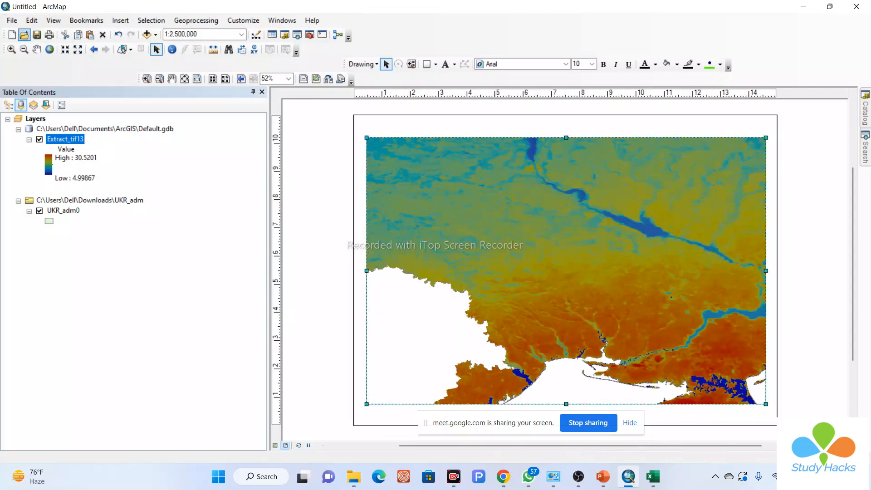
- Set the map page width to 20 inches in the page and print setup
left_click(12, 20)
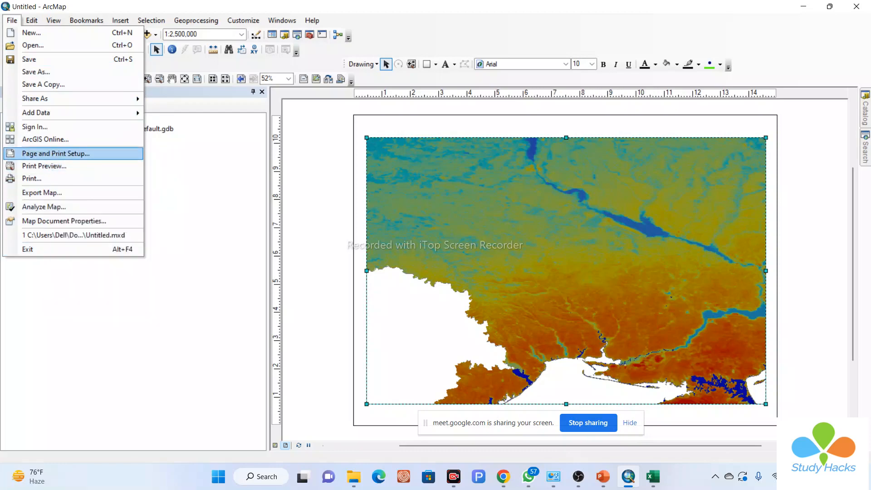
left_click(55, 154)
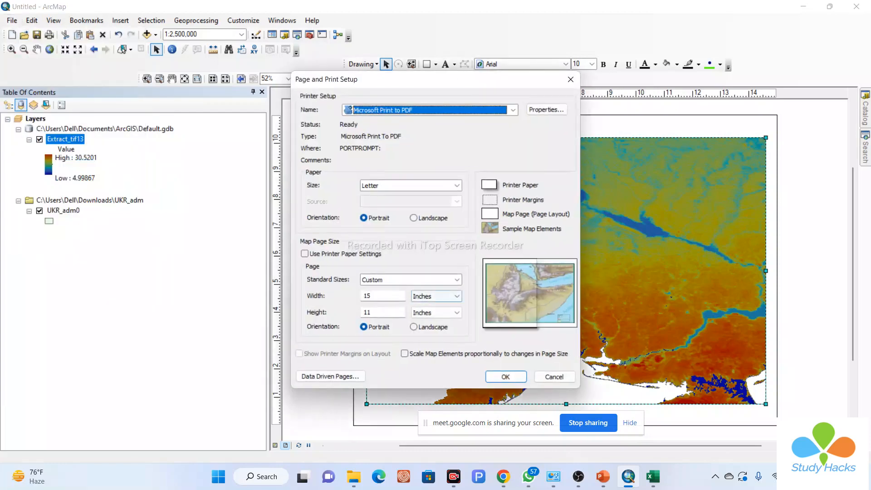
left_click(366, 296)
double_click(366, 296)
type("20")
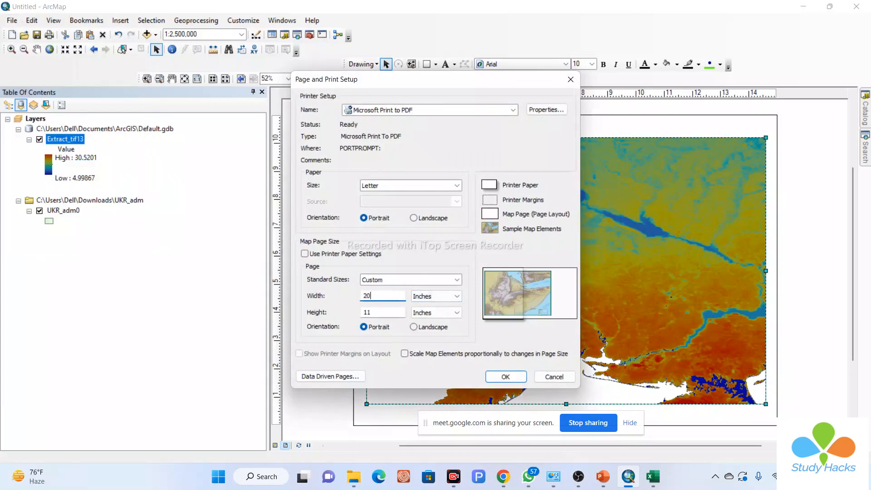
left_click(506, 377)
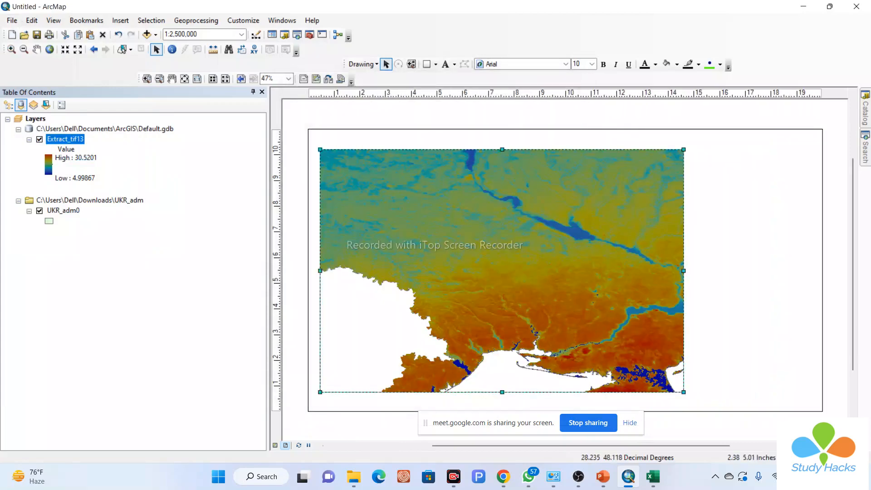
- Widen the data frame to nearly fill the 20-inch page, fit the raster's full extent, and extend the frame's lower and upper edges slightly
left_click_drag(685, 271, 812, 245)
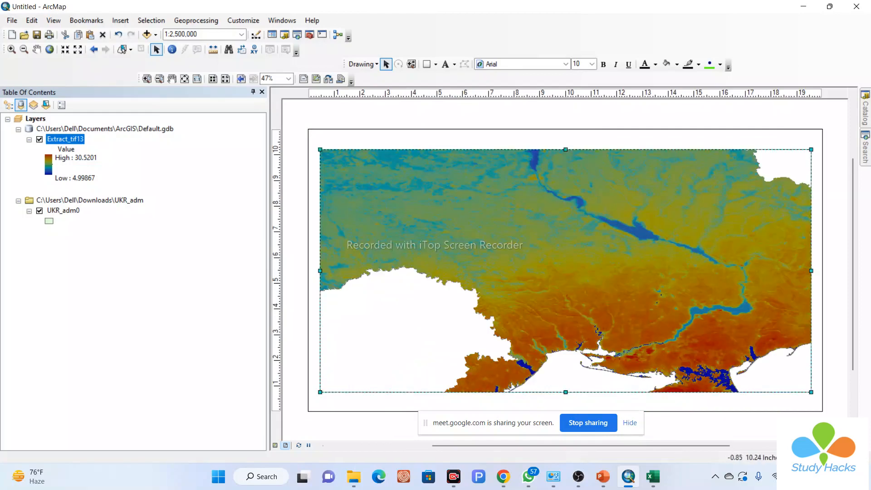
left_click(49, 49)
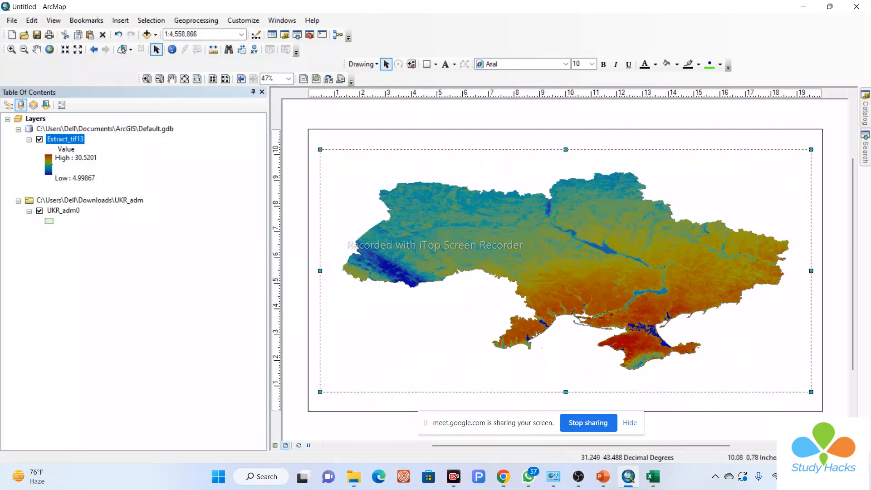
left_click_drag(566, 392, 566, 397)
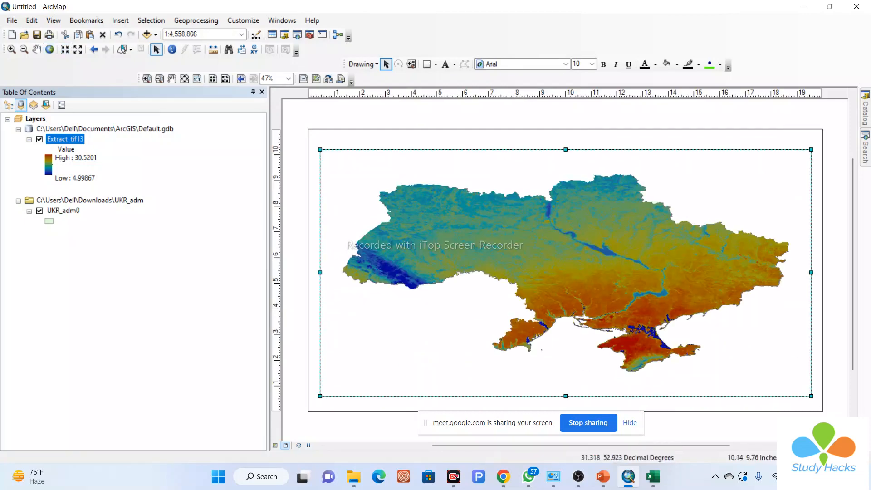
left_click_drag(566, 149, 566, 143)
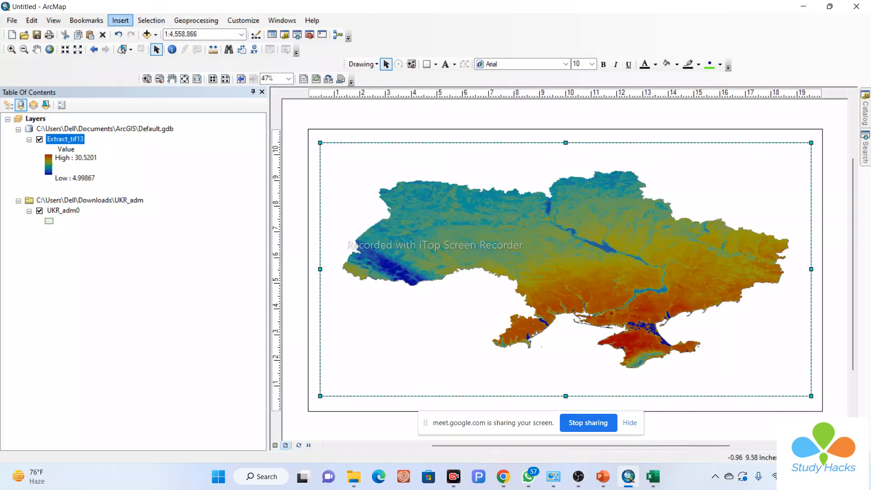
- Insert the map title "Land Surface Temperature Map of Ukraine"
left_click(121, 21)
left_click(136, 47)
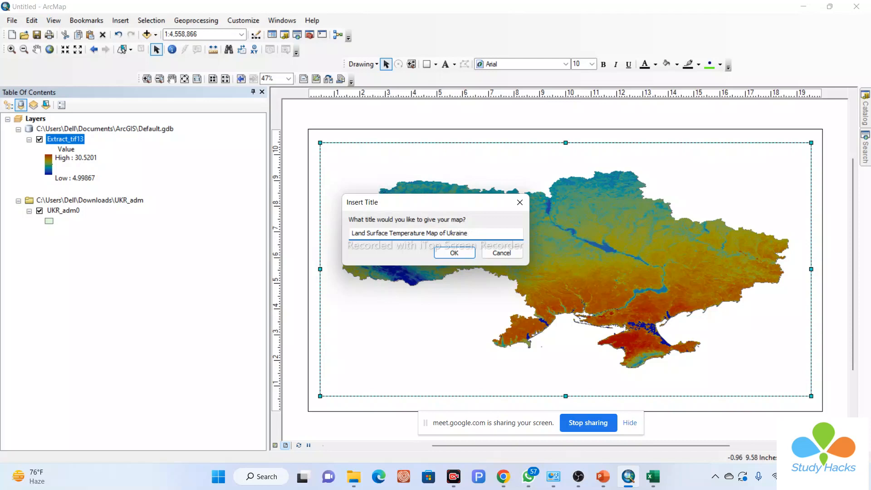
key("Return")
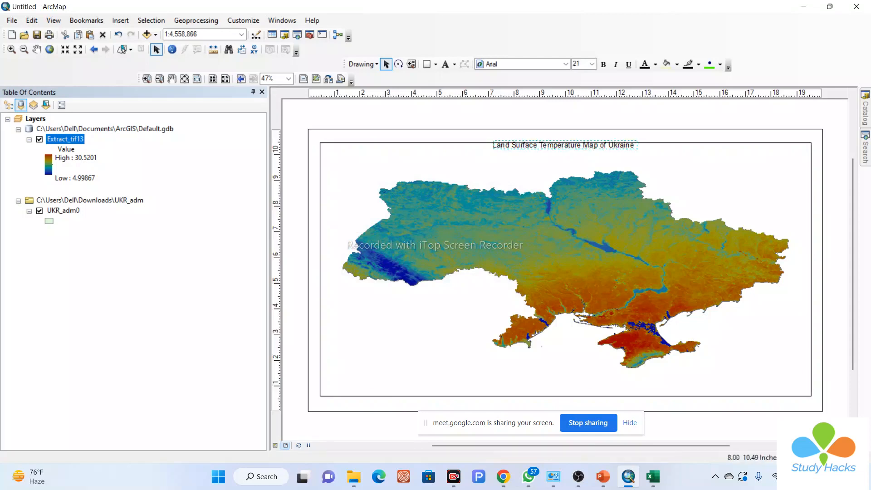
- Move the map title just inside the data frame's upper edge and format its text as bold, size 36
left_click_drag(517, 144, 518, 152)
double_click(518, 152)
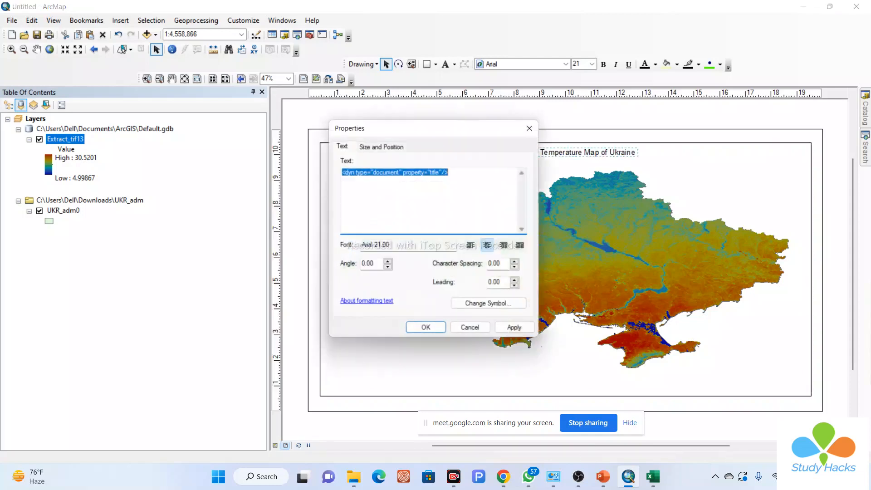
left_click(492, 307)
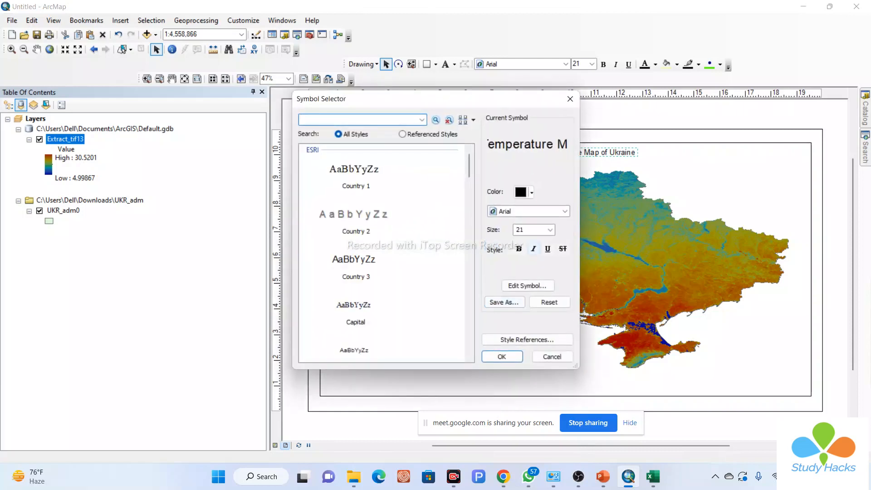
left_click(550, 229)
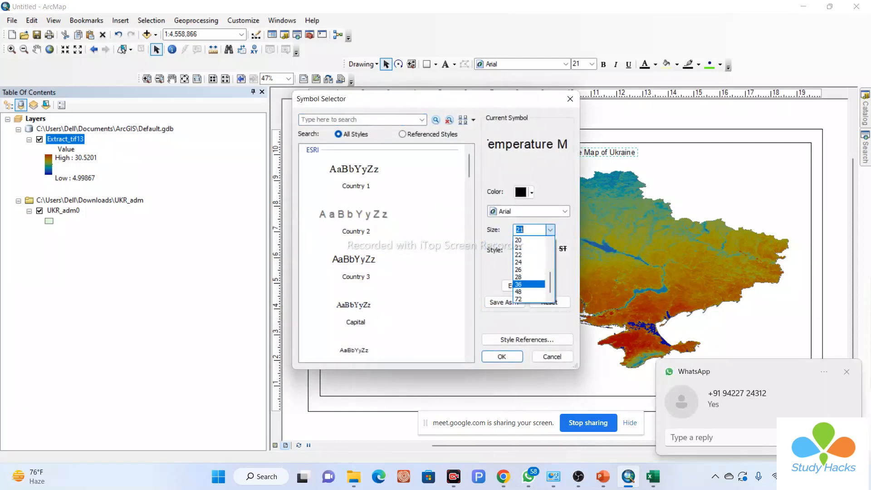
left_click(519, 284)
left_click(519, 248)
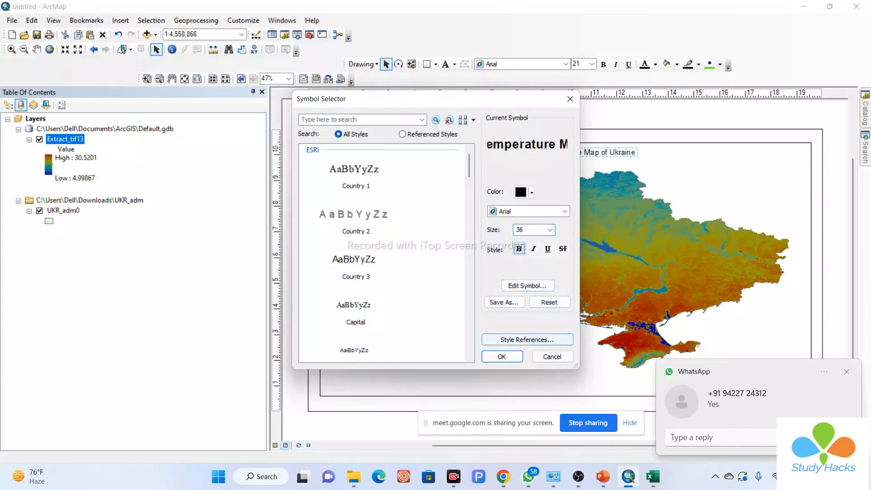
left_click(502, 357)
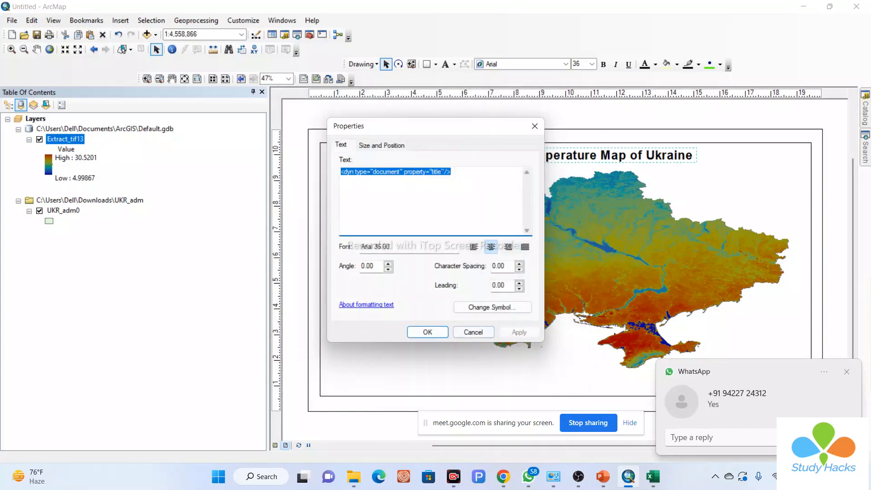
left_click(428, 332)
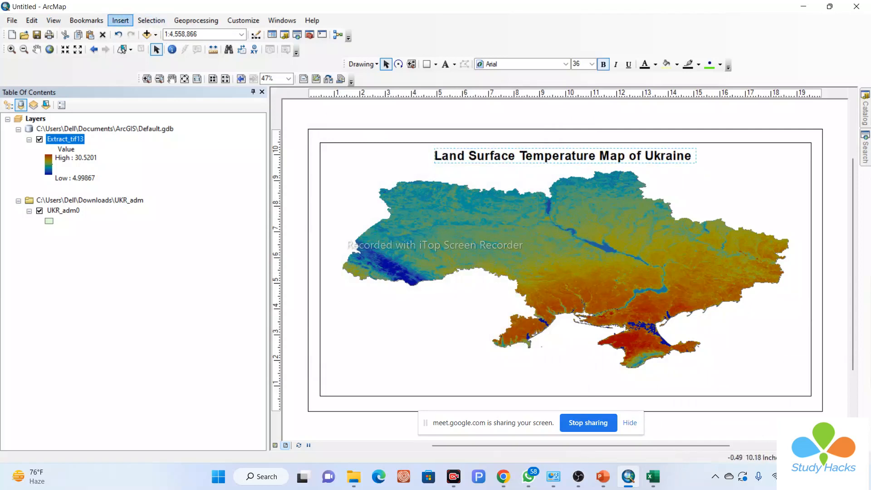
- Insert the ESRI North 7 north arrow and place it, enlarged, in the data frame's upper-right corner
left_click(120, 20)
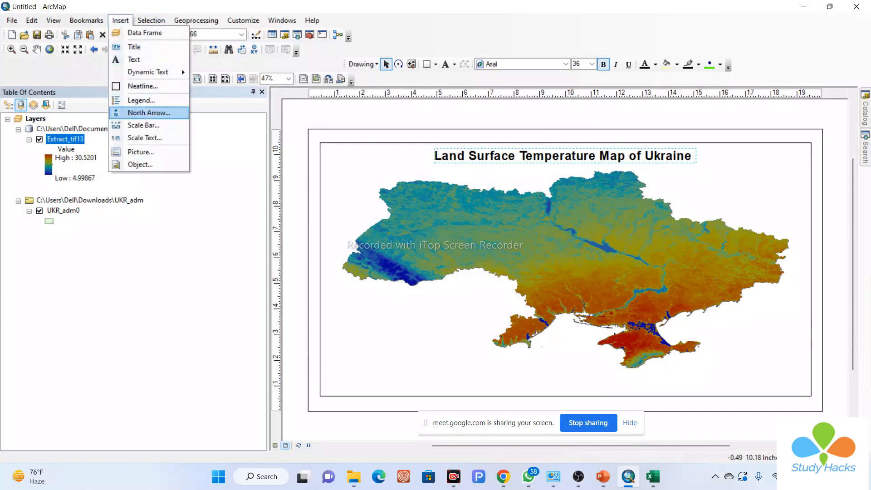
left_click(149, 112)
left_click(38, 189)
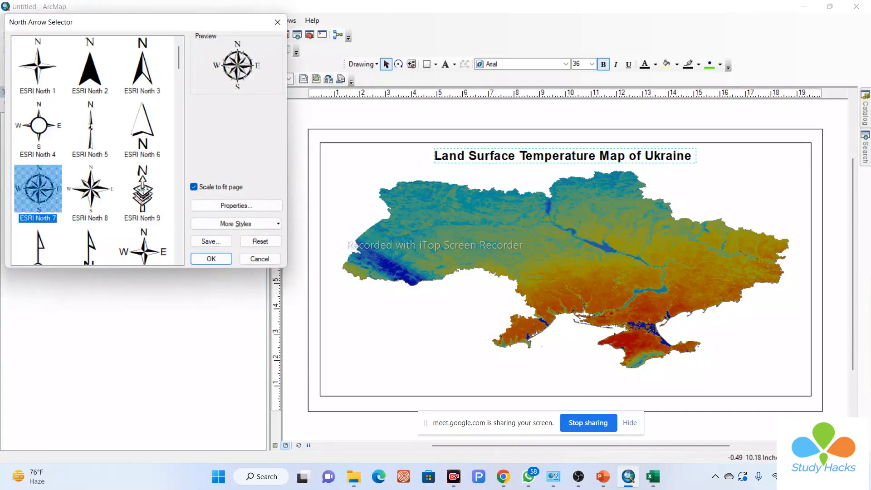
left_click(211, 259)
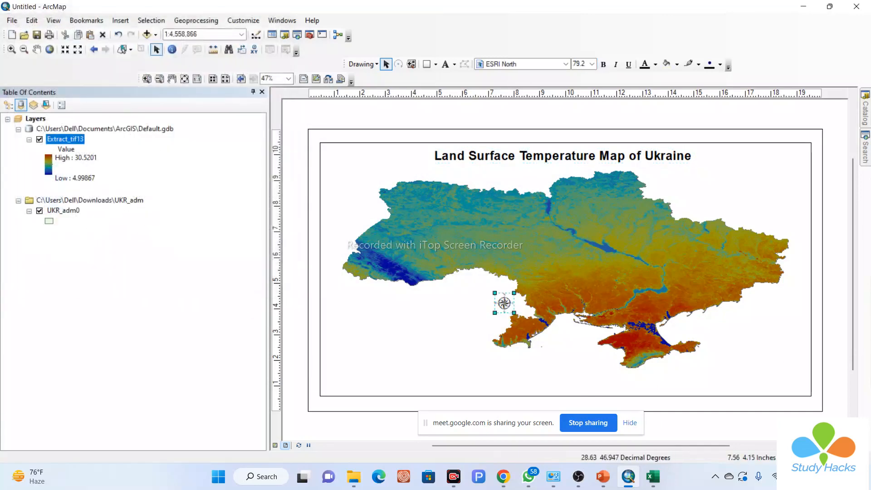
left_click_drag(733, 195, 748, 206)
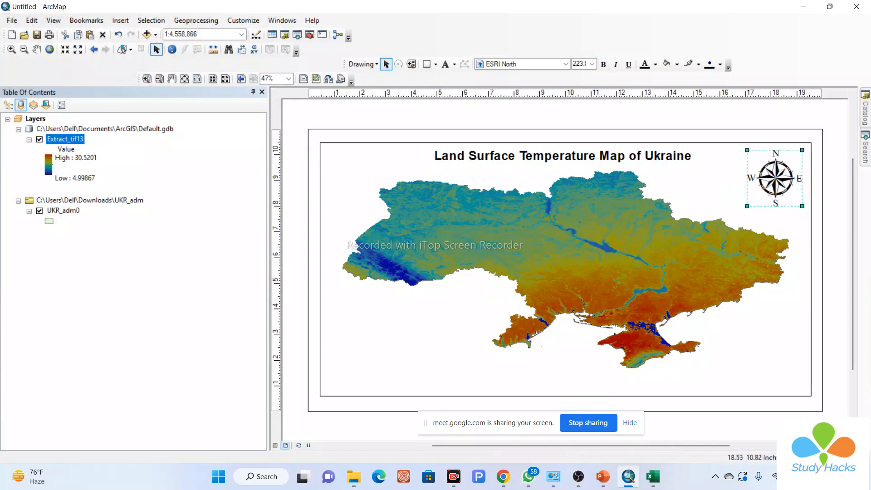
left_click(777, 119)
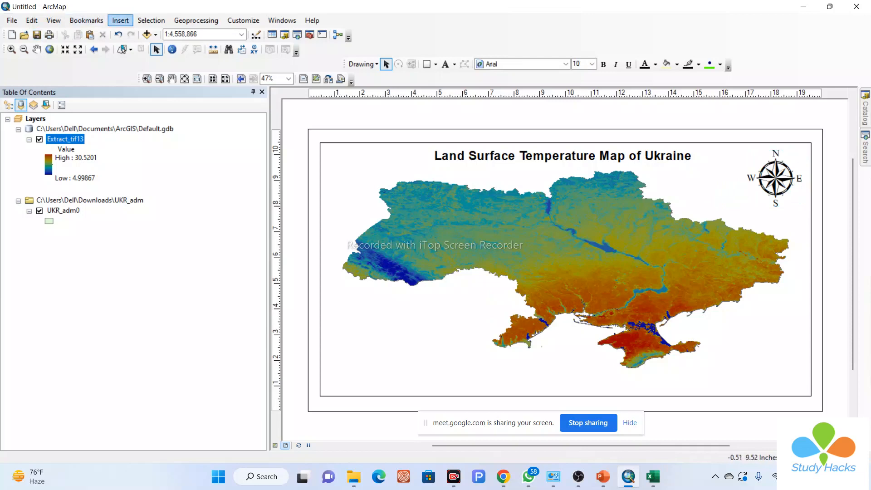
- Insert an Alternating Scale Bar 2 scale bar and place it in the data frame's lower-right corner
left_click(121, 21)
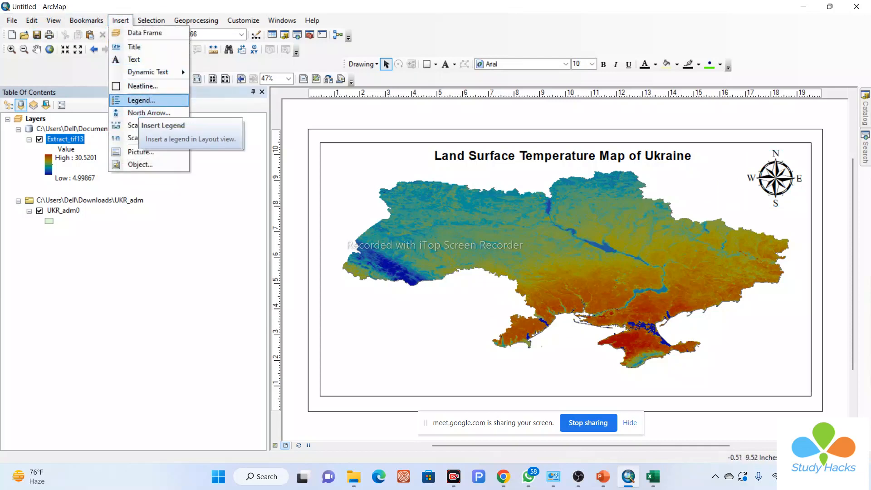
left_click(144, 126)
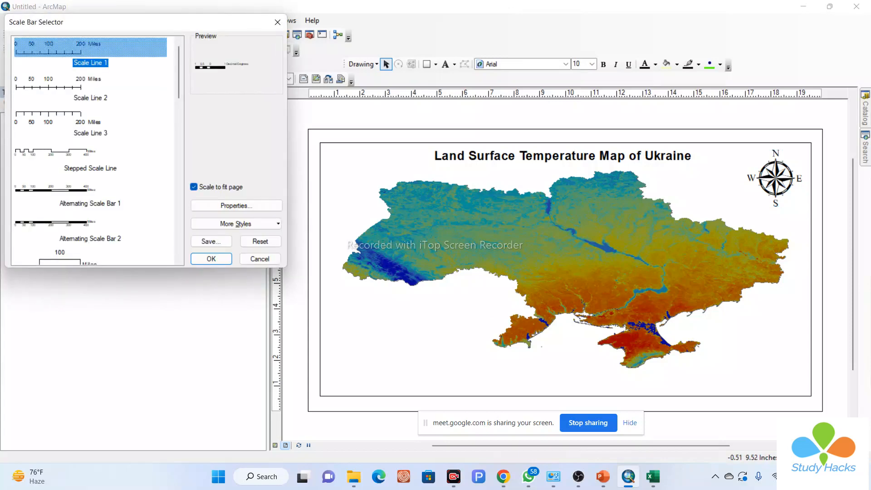
left_click(90, 86)
left_click(91, 224)
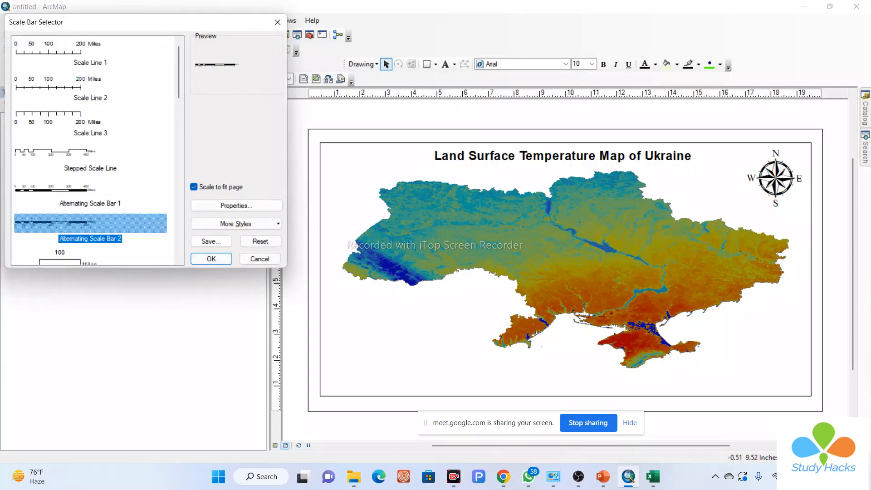
left_click(211, 259)
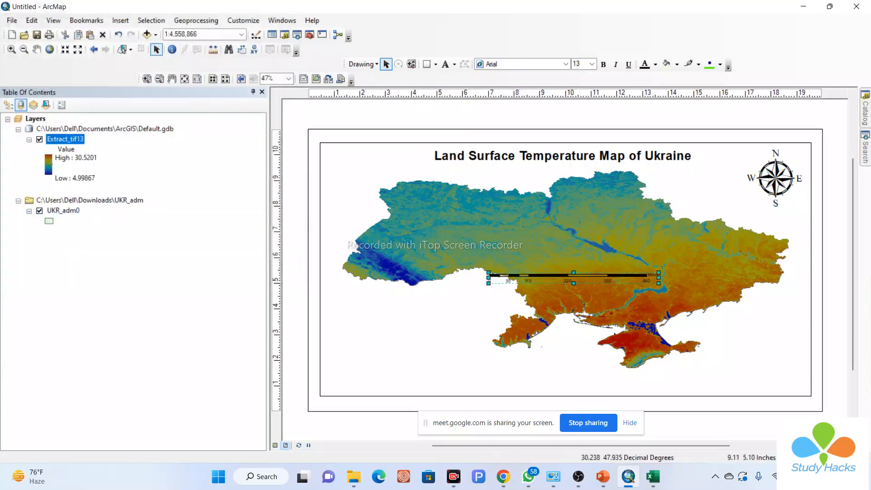
left_click_drag(539, 275, 686, 381)
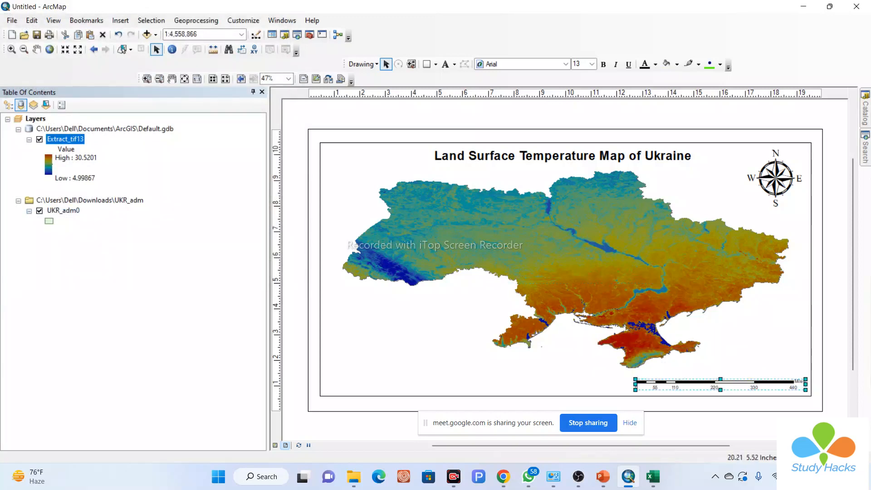
left_click(829, 268)
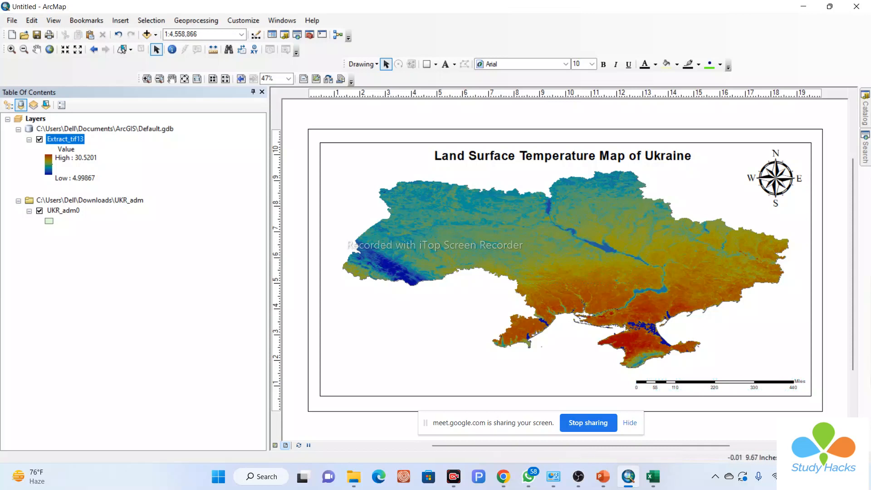
- Insert a legend of both layers titled "LST (degree celcius)" and place it in the data frame's lower-left corner
left_click(120, 21)
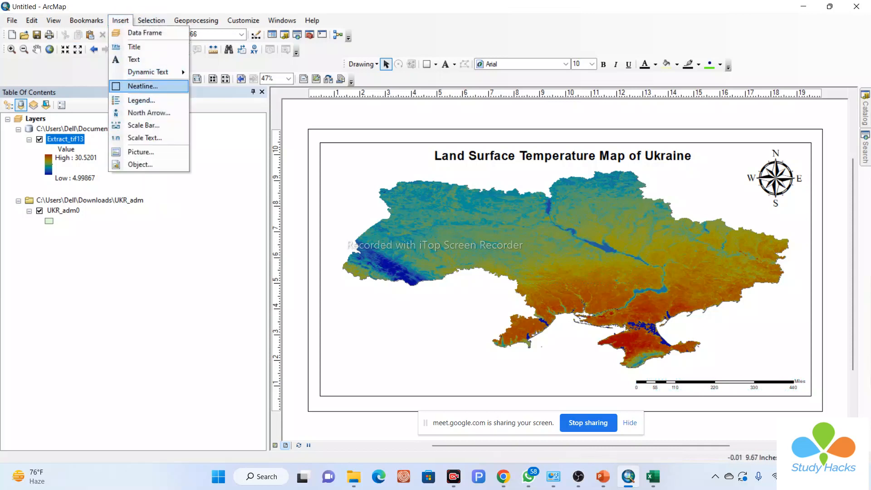
mouse_move(149, 72)
left_click(141, 100)
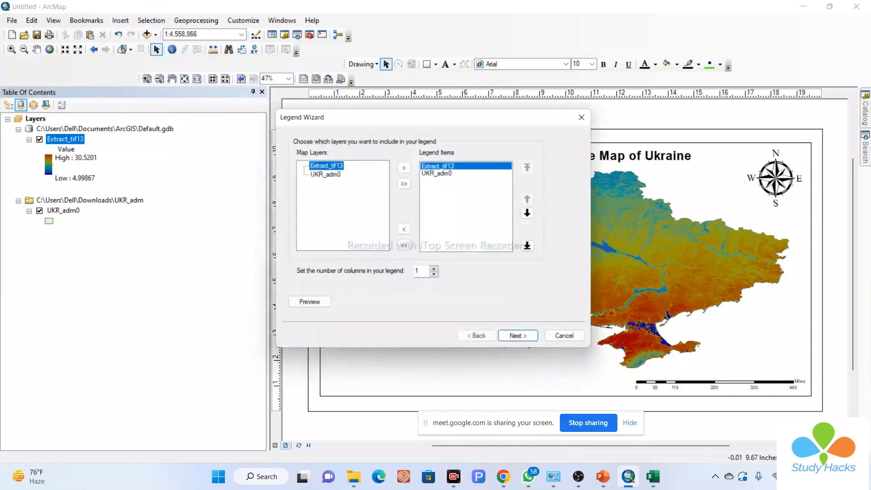
left_click(524, 341)
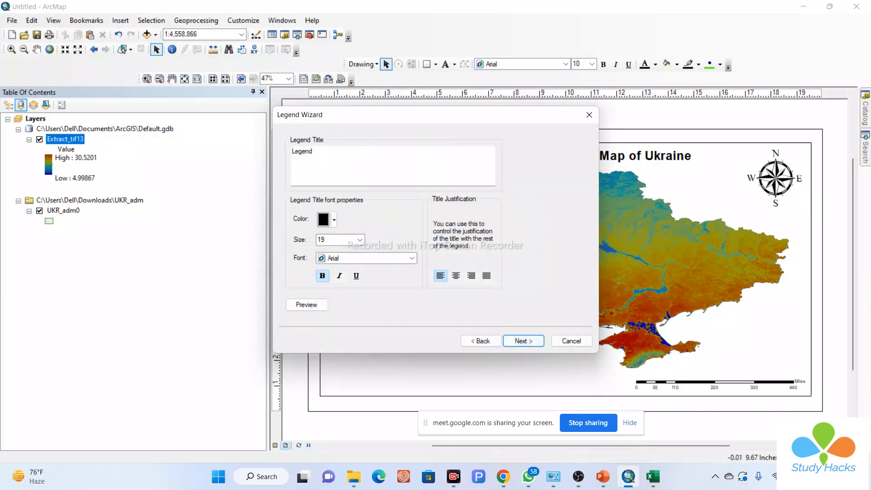
double_click(302, 151)
type("LST (degree celcius")
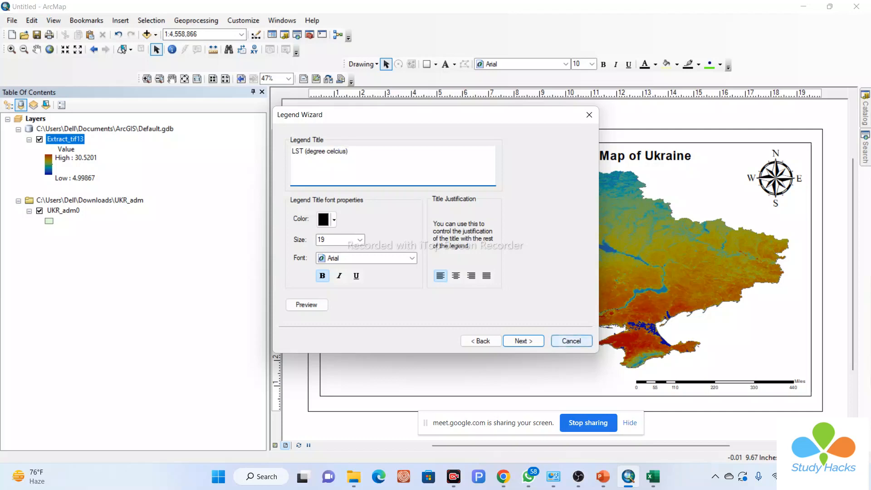
left_click(523, 340)
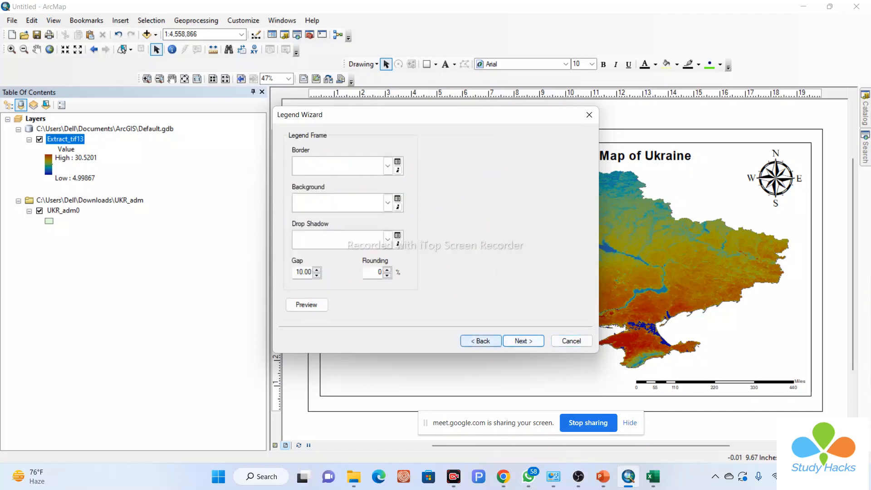
left_click(523, 341)
left_click(523, 341)
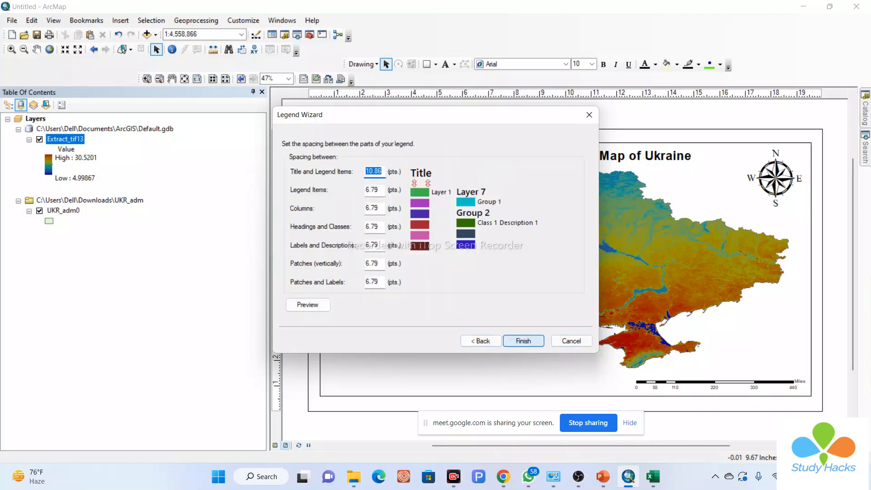
left_click(524, 341)
left_click_drag(528, 281, 369, 354)
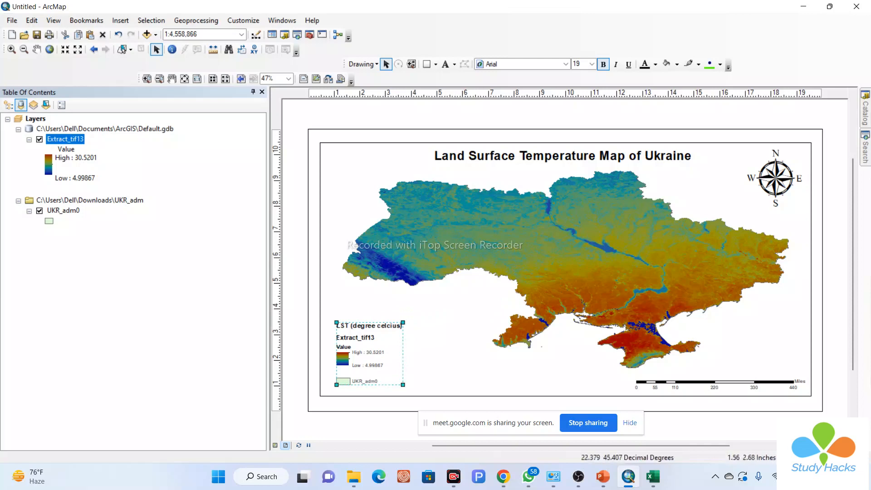
- Convert the legend to graphics and ungroup it into separate elements
right_click(349, 343)
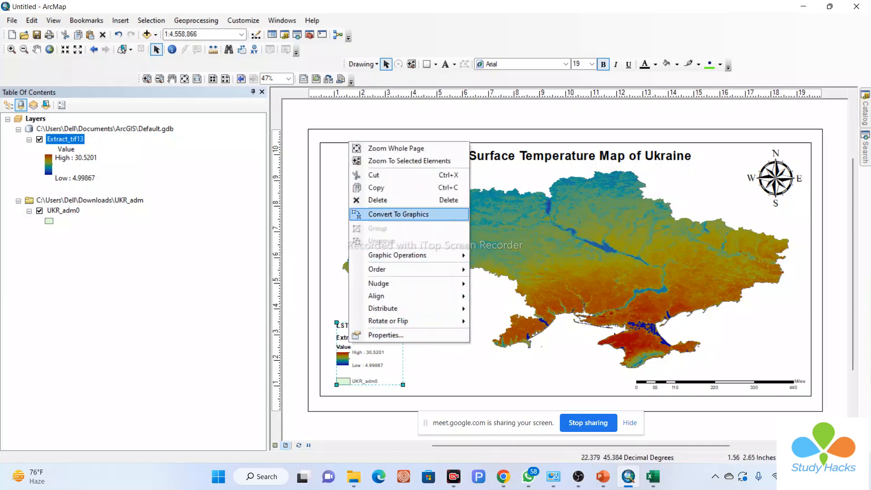
left_click(400, 215)
right_click(354, 366)
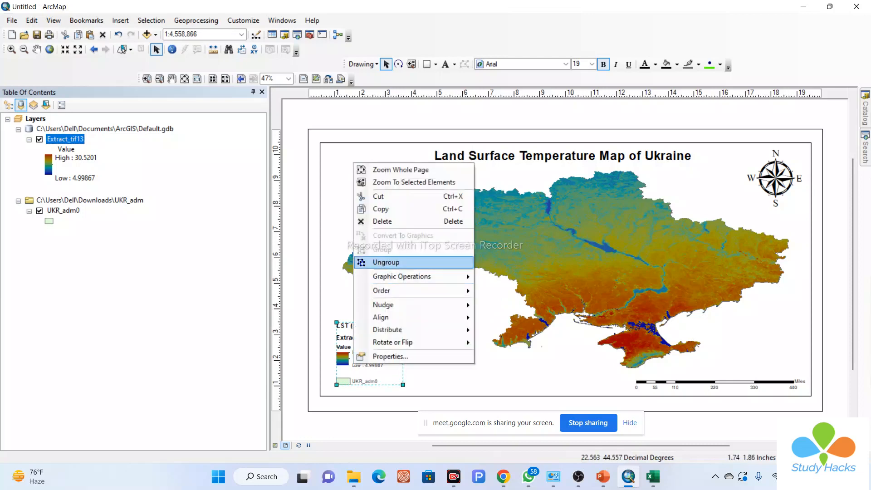
left_click(390, 263)
left_click(296, 381)
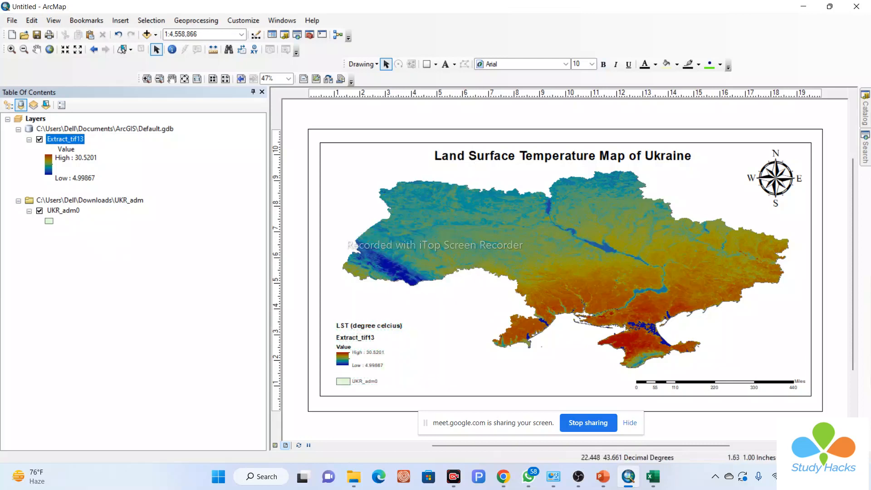
- Delete the UKR_adm0 entry and the Extract_tif13 heading from the ungrouped legend
left_click(353, 382)
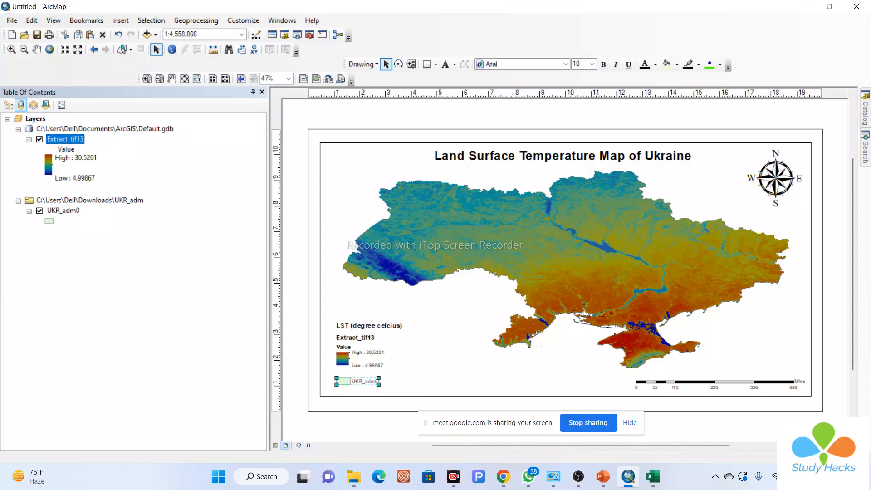
key("Delete")
left_click(363, 337)
key("Delete")
- Move the "LST (degree celcius)" legend title down to just above the Value heading
double_click(366, 325)
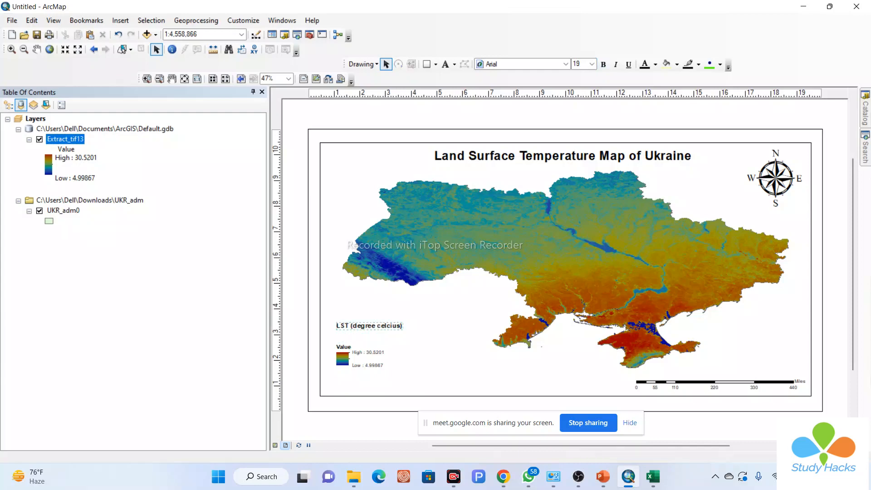
left_click(535, 127)
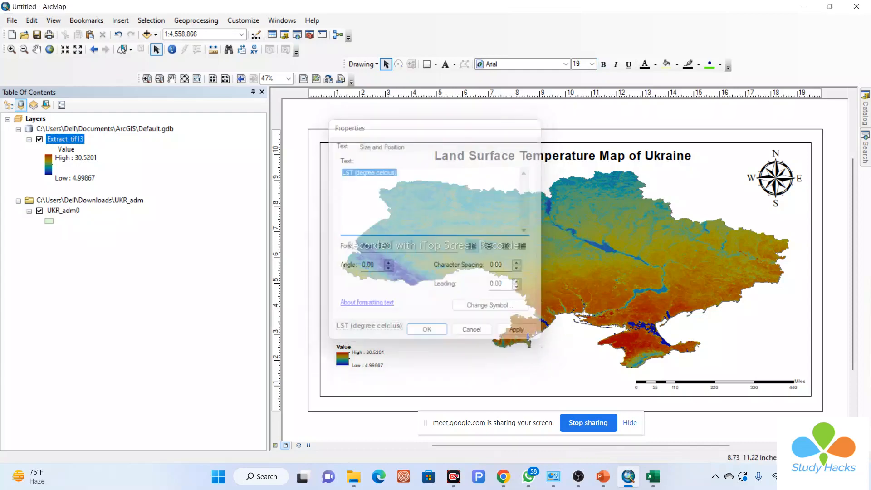
left_click_drag(367, 341, 364, 342)
left_click(426, 371)
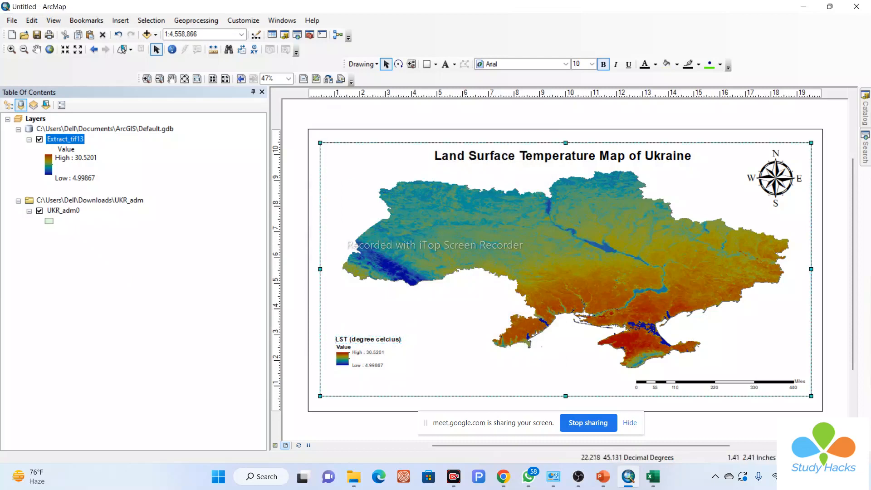
- Group the remaining legend elements, then enlarge the group and fit it into the data frame's lower-left corner
left_click_drag(300, 321, 431, 389)
right_click(372, 153)
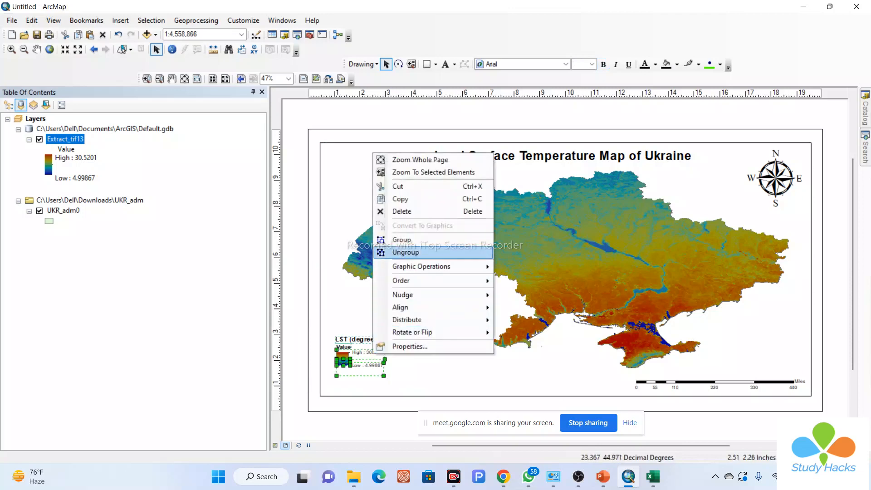
left_click(400, 251)
left_click_drag(402, 336, 483, 287)
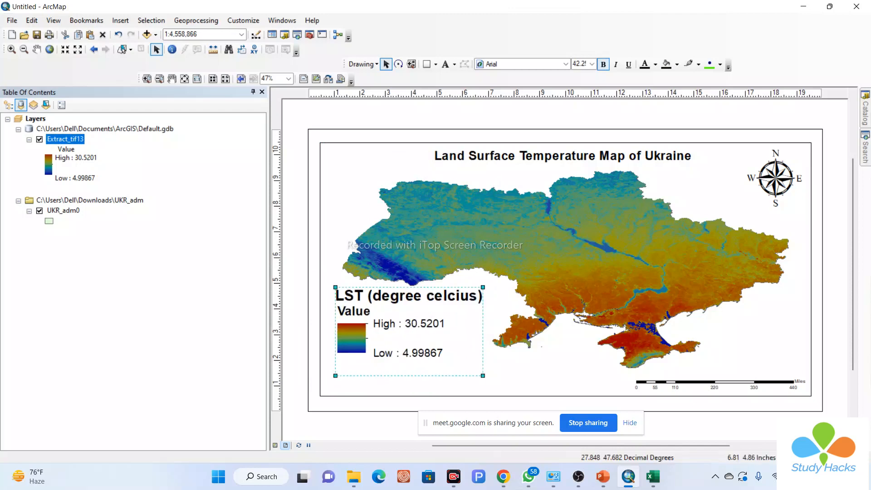
left_click_drag(407, 329, 405, 356)
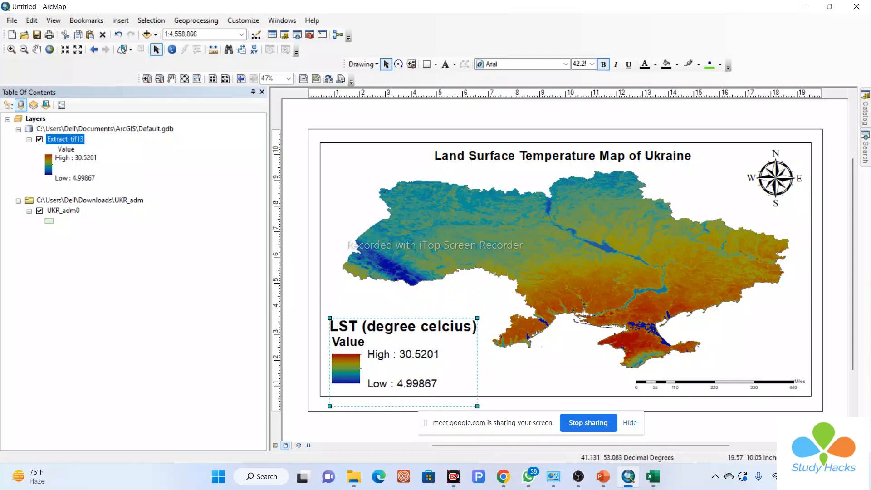
left_click(835, 168)
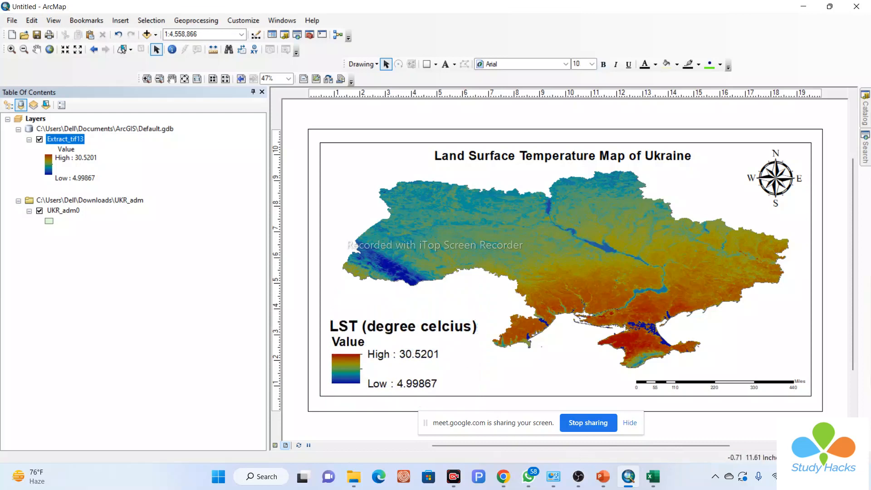
- Insert an Author dynamic text, replace its dynamic tag with the author's name and "GIS/RS analyst", and open its symbol settings
left_click(121, 21)
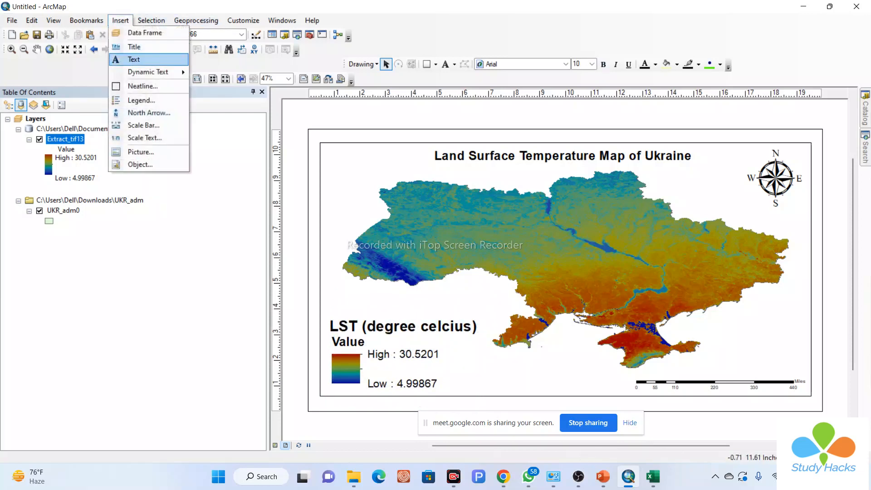
mouse_move(150, 71)
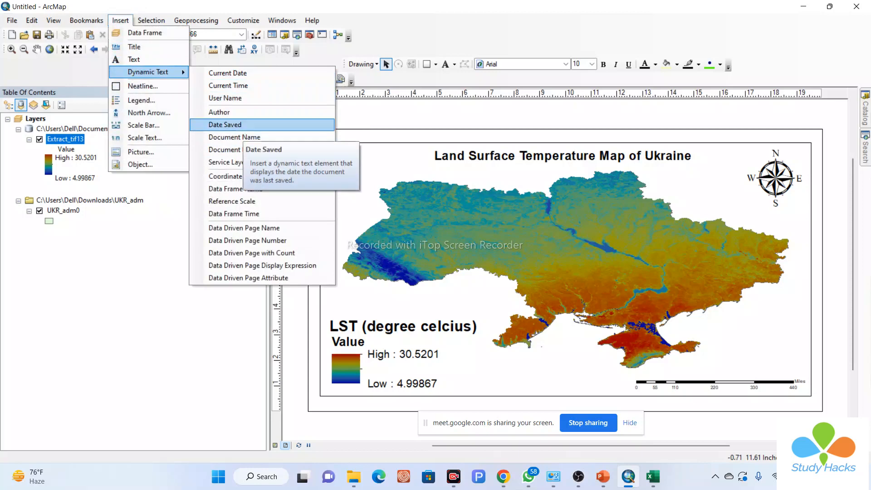
left_click(222, 113)
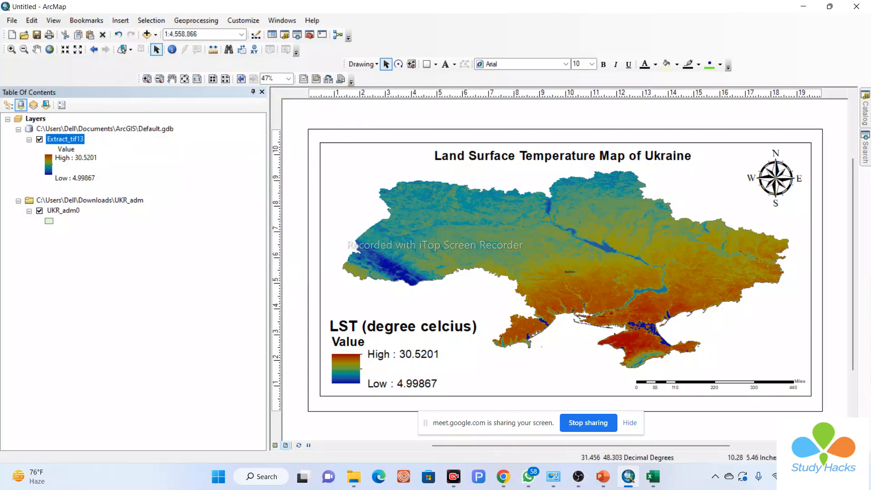
double_click(570, 272)
left_click(451, 171)
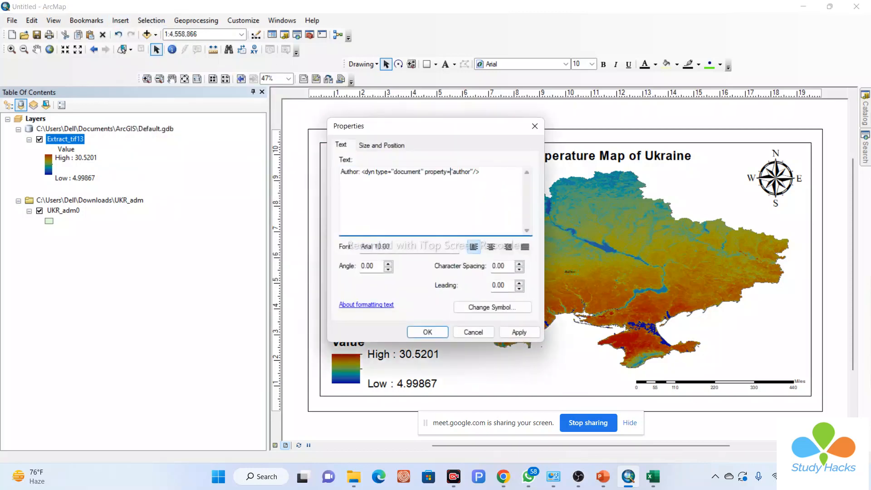
mouse_move(358, 172)
left_mouse_down()
mouse_move(481, 172)
mouse_move(362, 172)
left_mouse_up()
key("BackSpace")
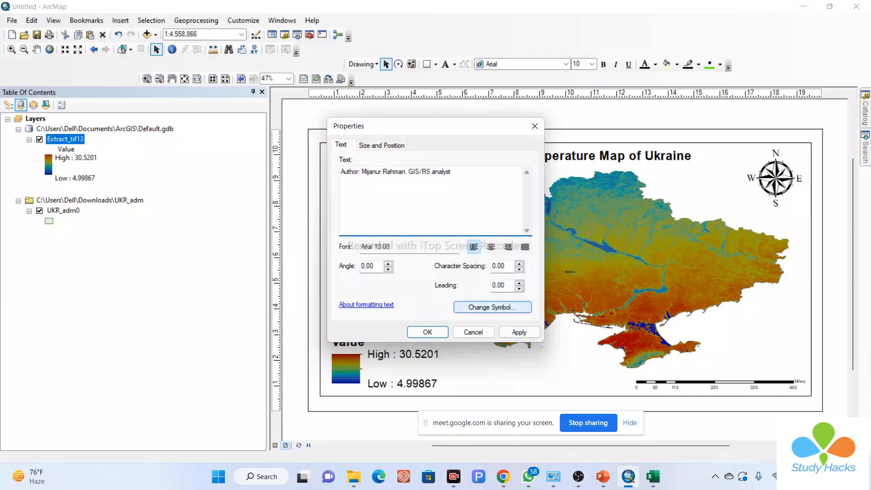
left_click(493, 307)
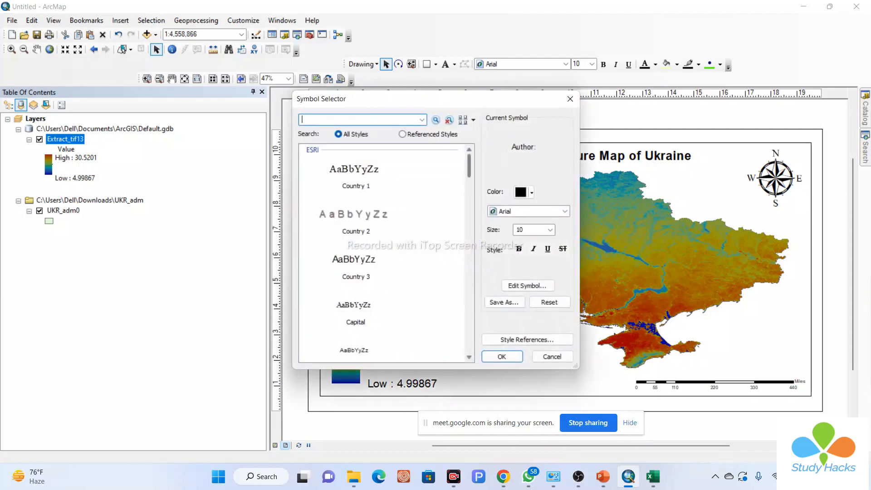
- Try size 36 and bold for the author text
left_click(551, 230)
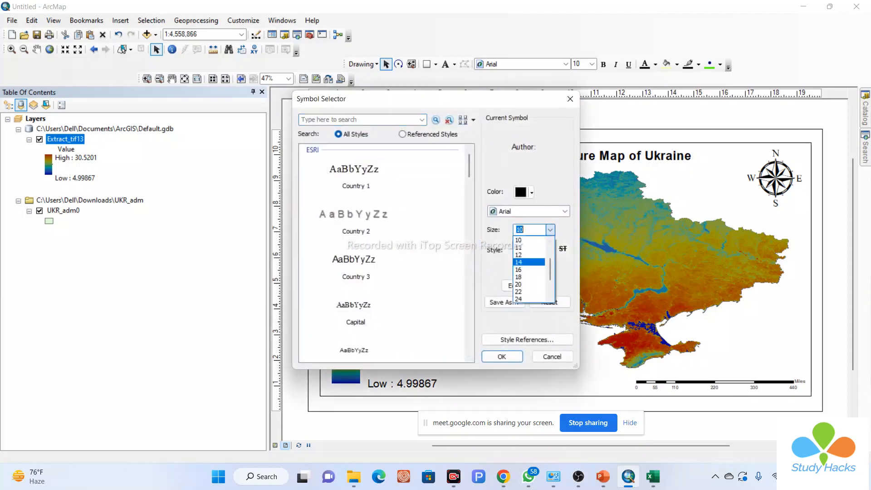
scroll(529, 260, "down", 1)
left_click(520, 299)
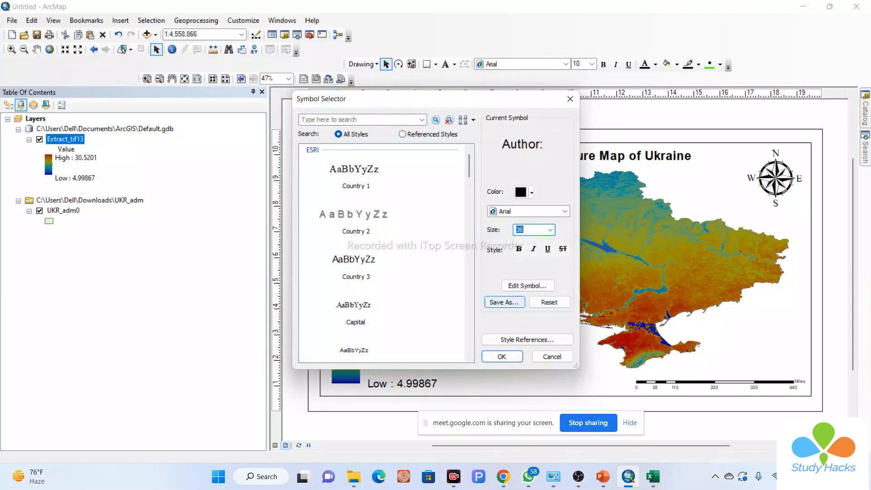
left_click(519, 249)
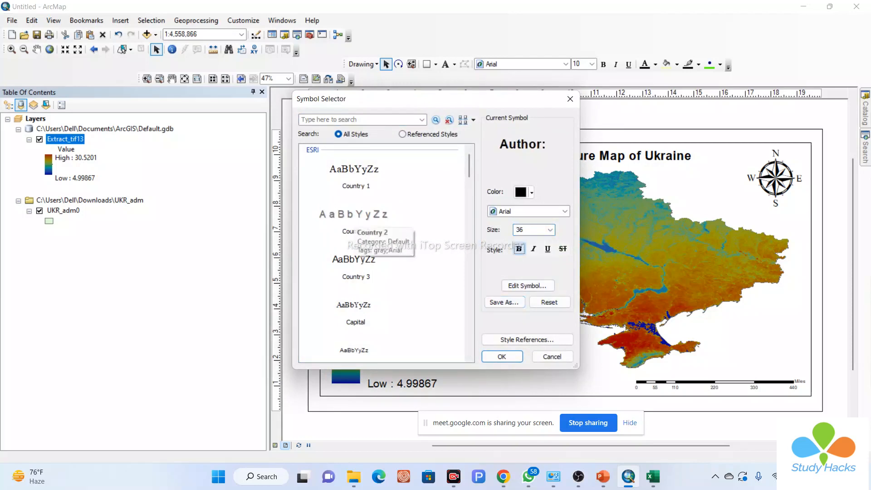
- Apply the Country 2 text style in red to the author text and move it between the legend and the scale bar
left_click(355, 222)
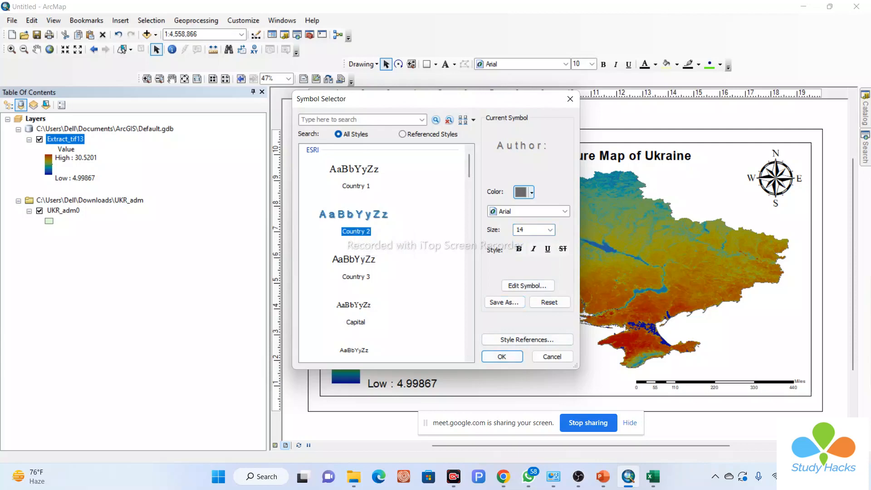
left_click(523, 192)
left_click(530, 243)
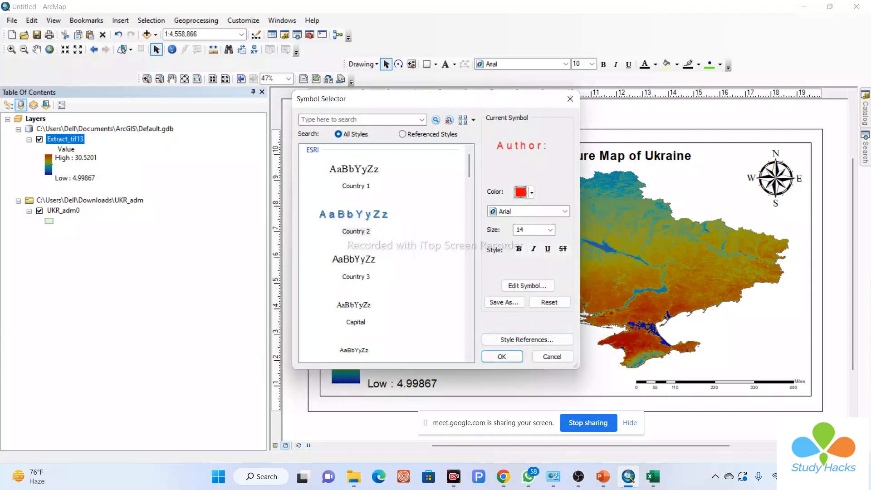
left_click(502, 357)
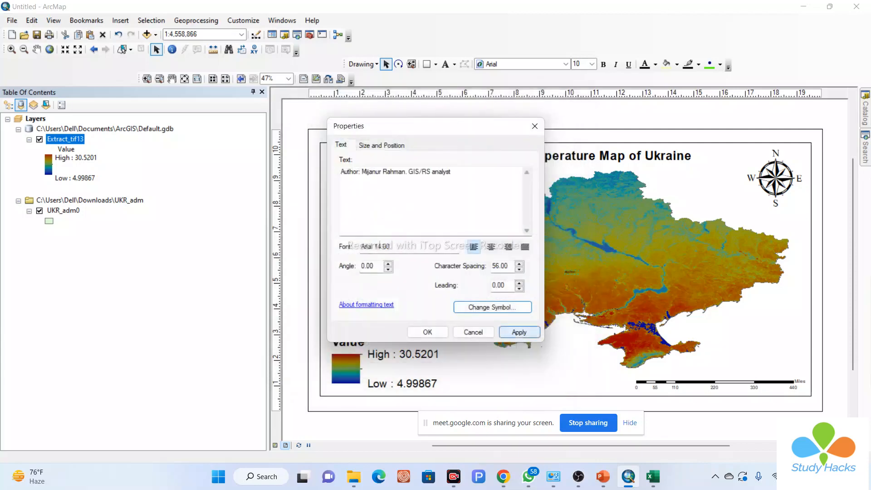
left_click(519, 331)
left_click(428, 332)
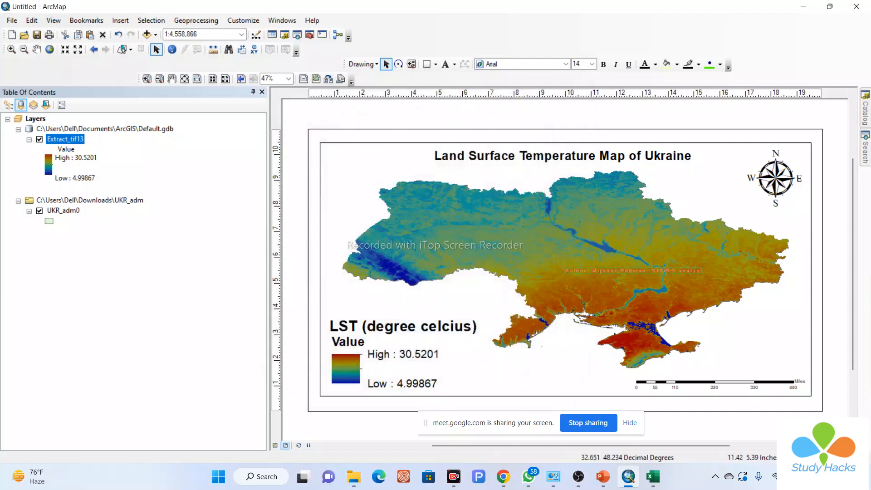
left_click_drag(634, 271, 551, 385)
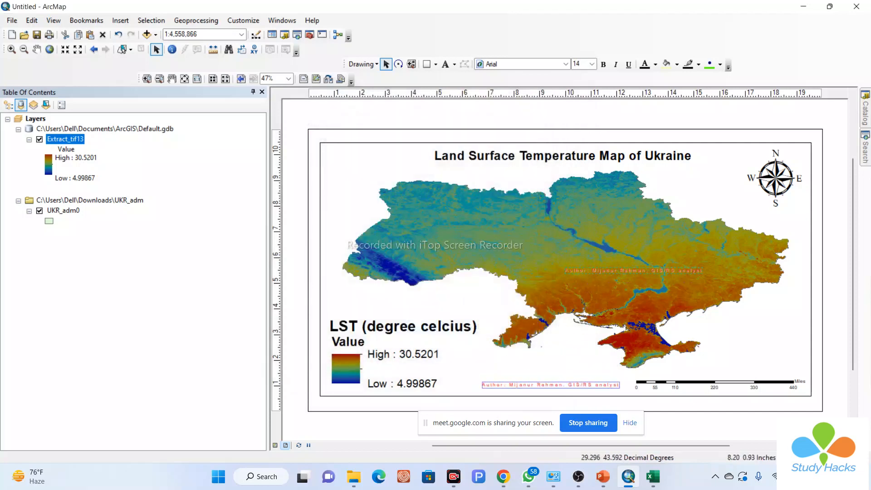
left_click(573, 404)
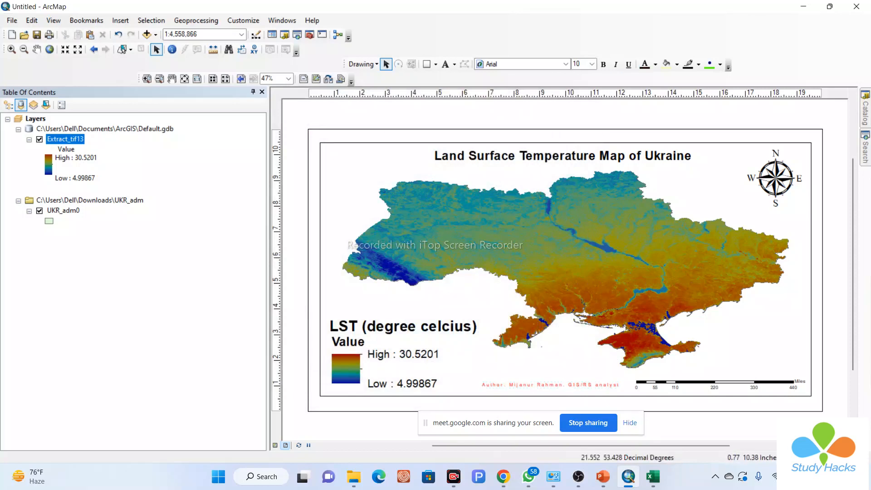
- Add a graticule with labels to the Layers data frame, with 5-degree parallels and meridians and a simple border
right_click(35, 118)
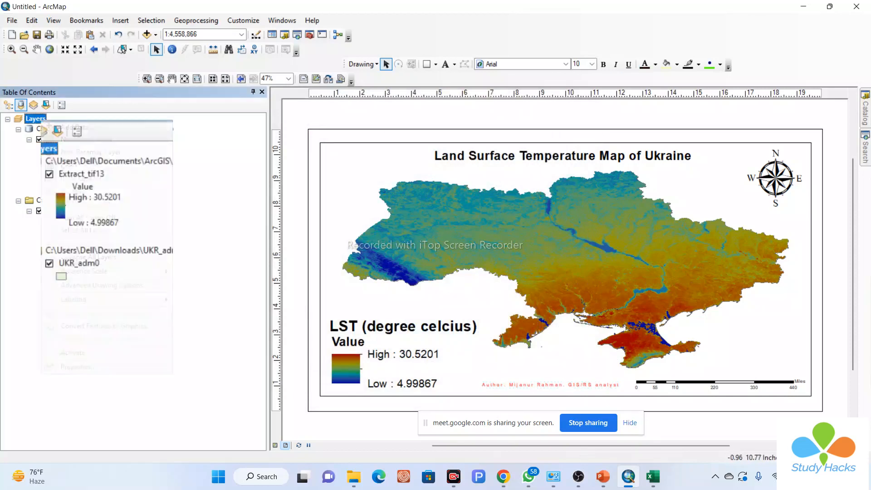
left_click(78, 366)
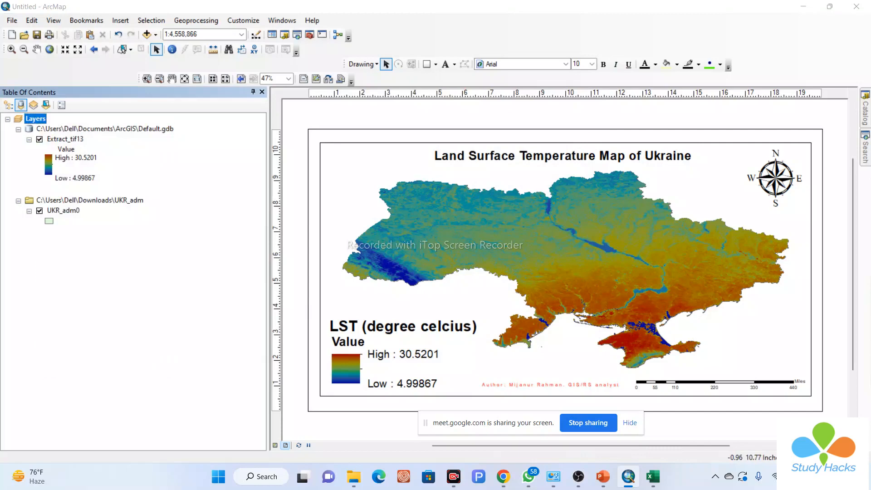
left_click(509, 127)
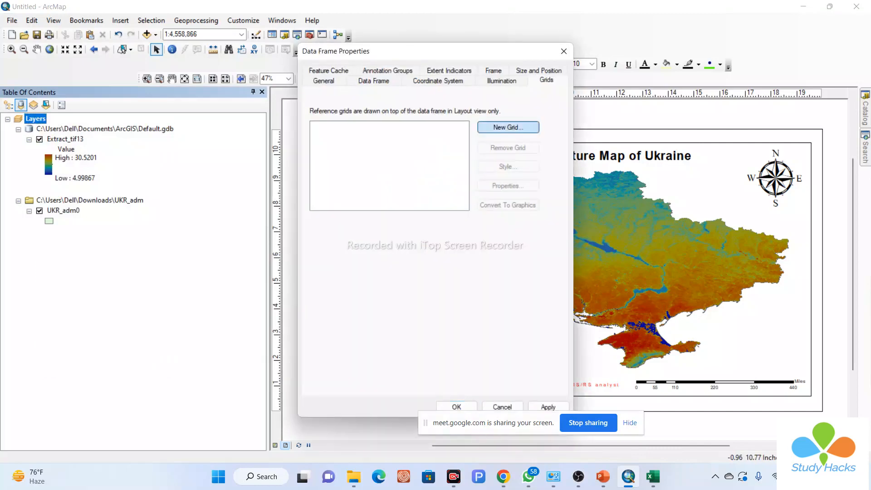
left_click(515, 334)
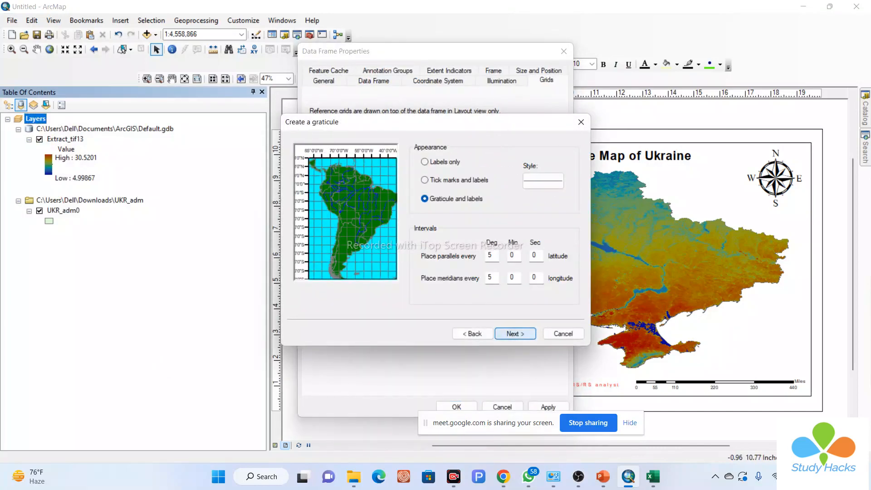
left_click(515, 333)
left_click(515, 334)
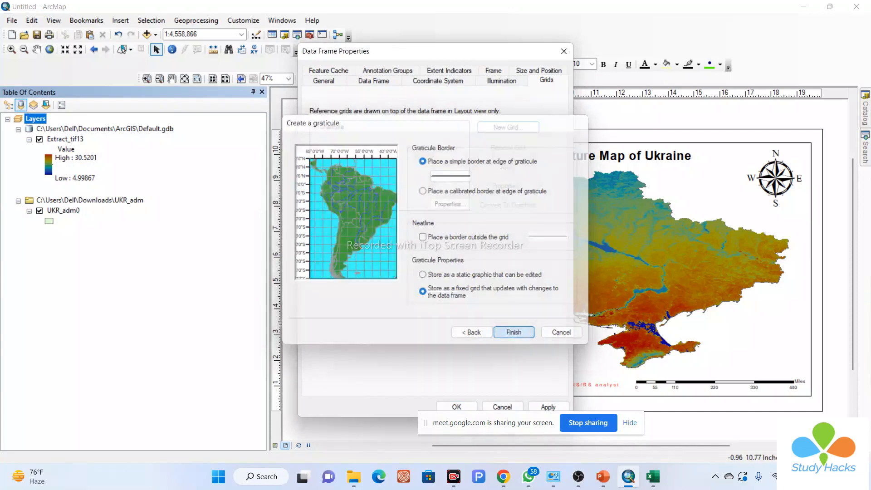
left_click(515, 334)
- Set the graticule labels to size 16 and orient the left and right axis labels vertically
left_click(509, 185)
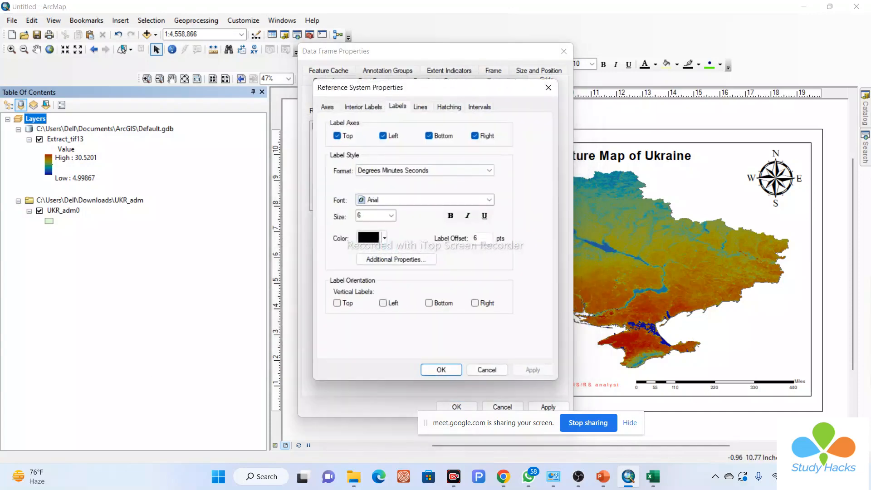
left_click(327, 107)
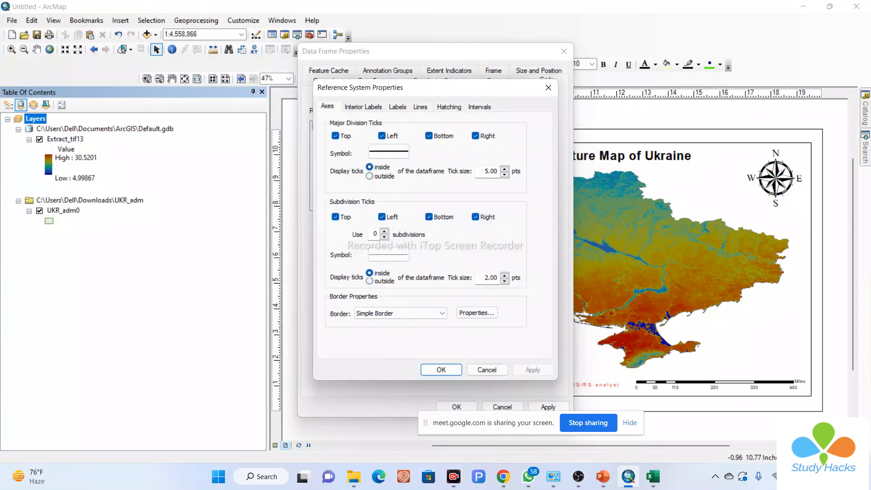
left_click(363, 106)
left_click(398, 107)
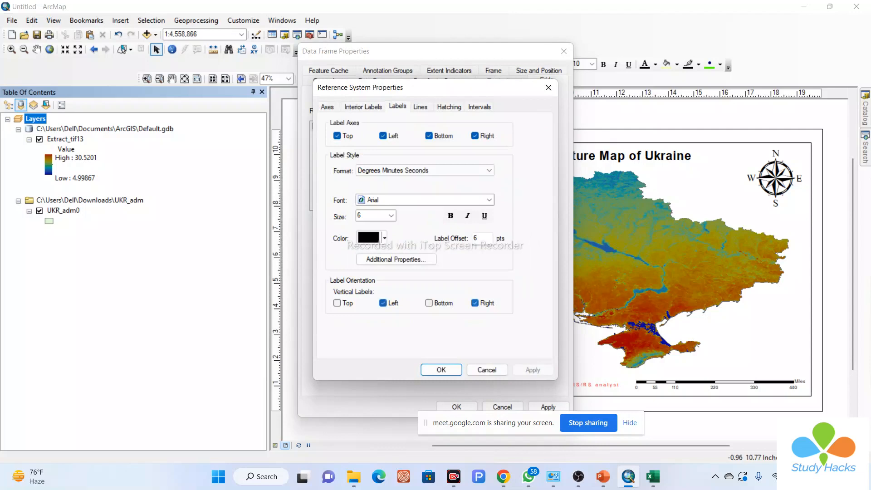
left_click(391, 216)
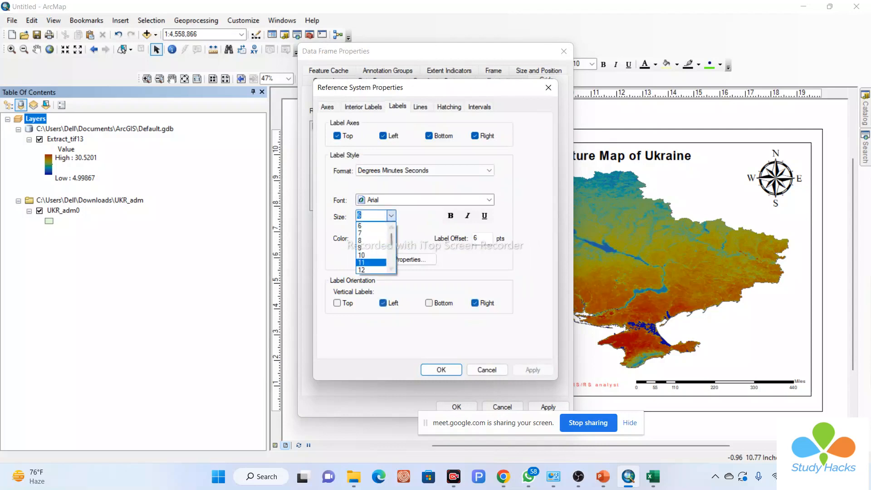
left_click(371, 262)
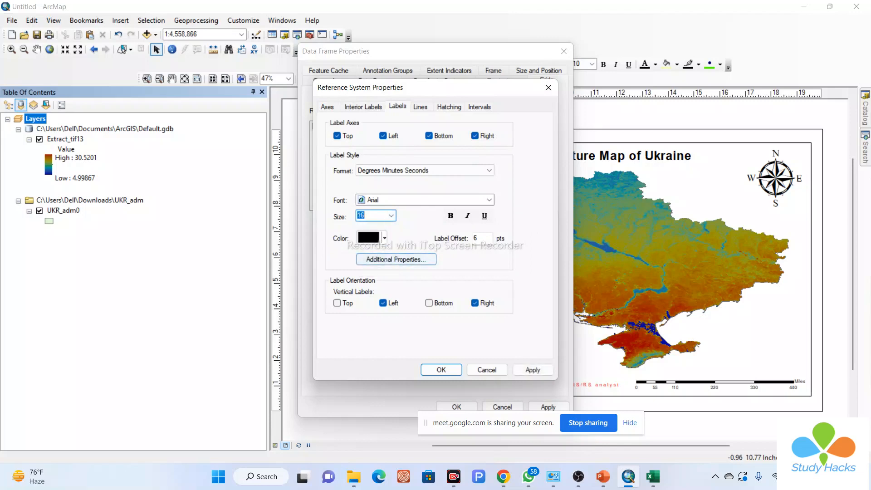
- Hide the graticule's lines and ticks, keep the 5-degree intervals, and apply the grid to the data frame
left_click(420, 107)
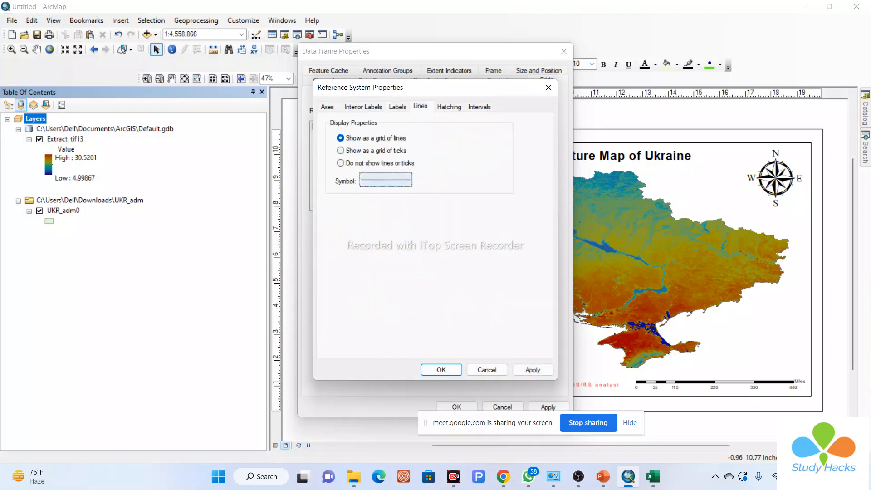
left_click(369, 164)
key("ctrl+Tab")
key("ctrl+Tab")
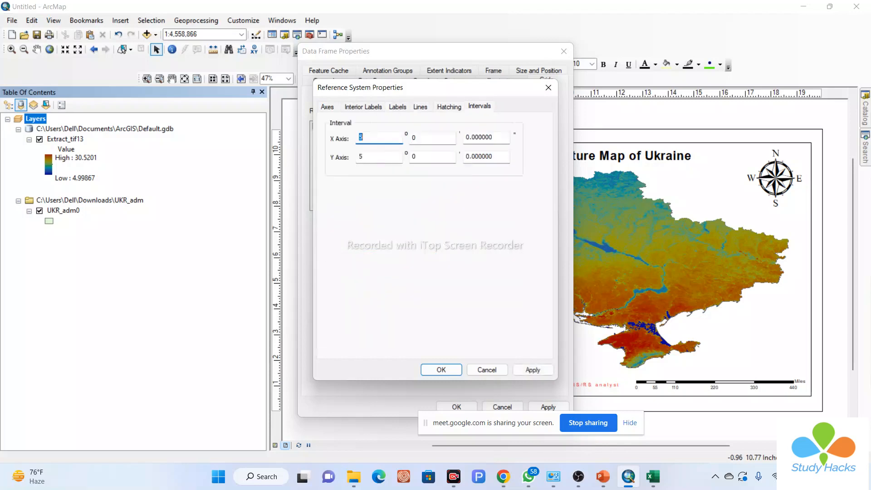
left_click(533, 370)
left_click(442, 370)
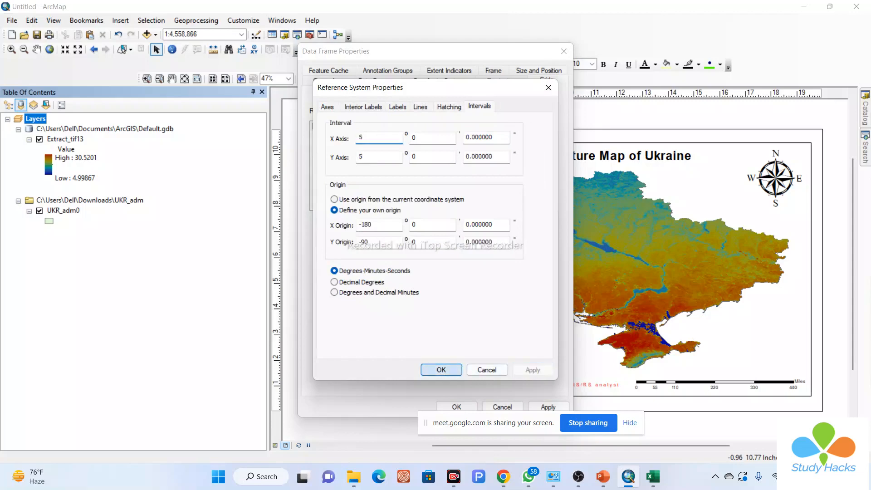
left_click(548, 408)
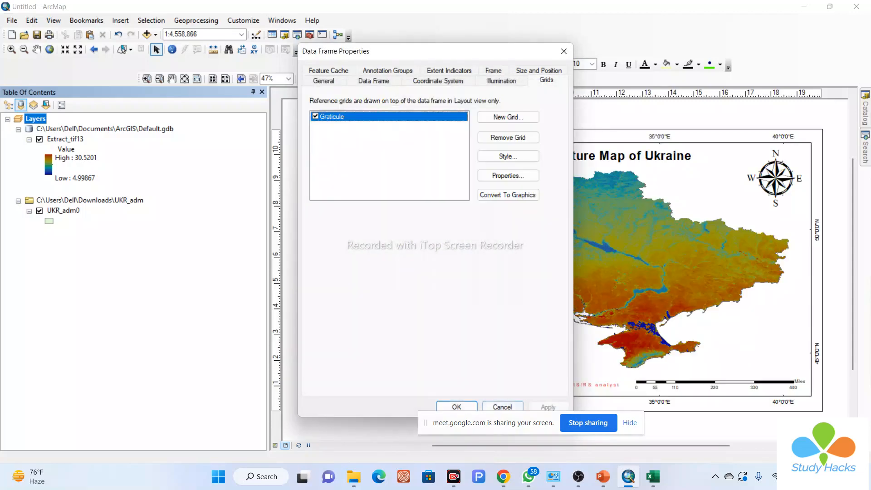
left_click(457, 407)
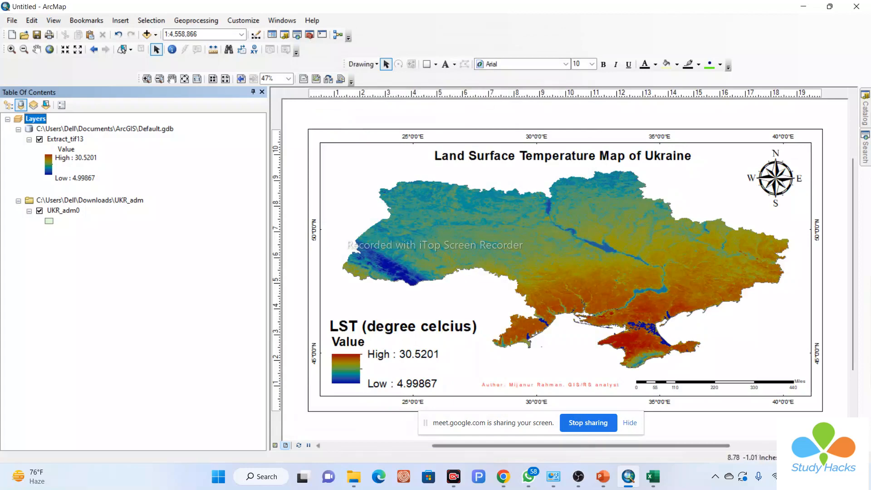
- Make the author text bold at size 48
left_click(526, 385)
double_click(527, 385)
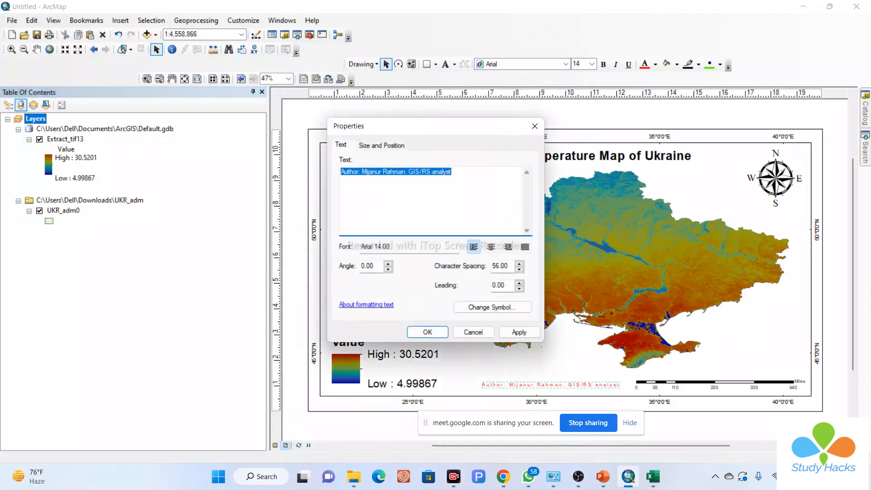
left_click(492, 307)
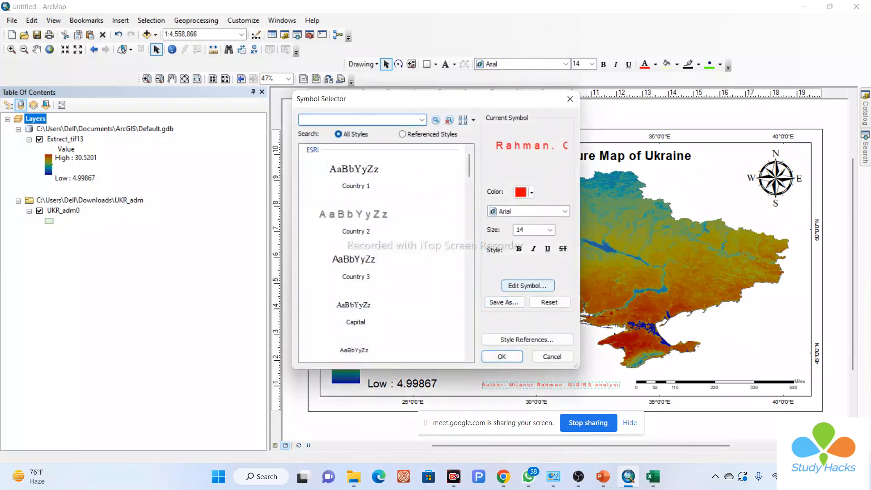
left_click(551, 230)
scroll(529, 248, "down", 2)
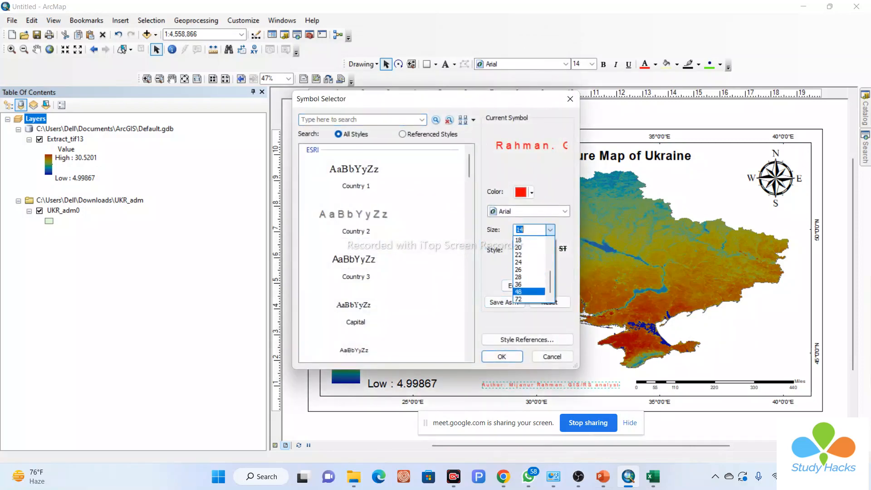
left_click(527, 292)
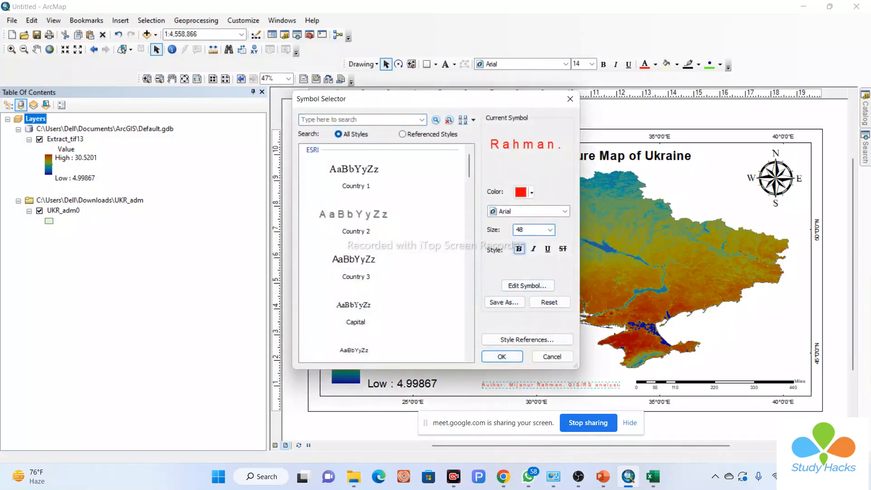
left_click(502, 356)
left_click(519, 332)
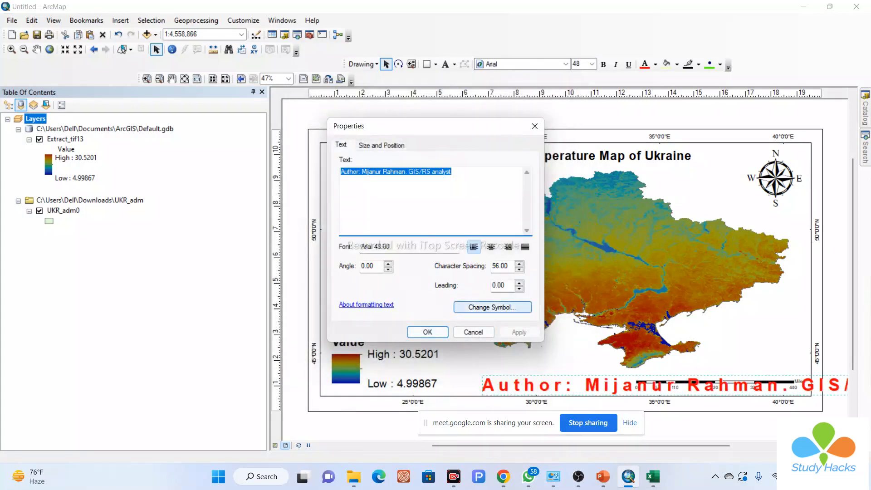
- Try size 26 for the author text and move it close to the legend's lower value
left_click(493, 307)
left_click(551, 230)
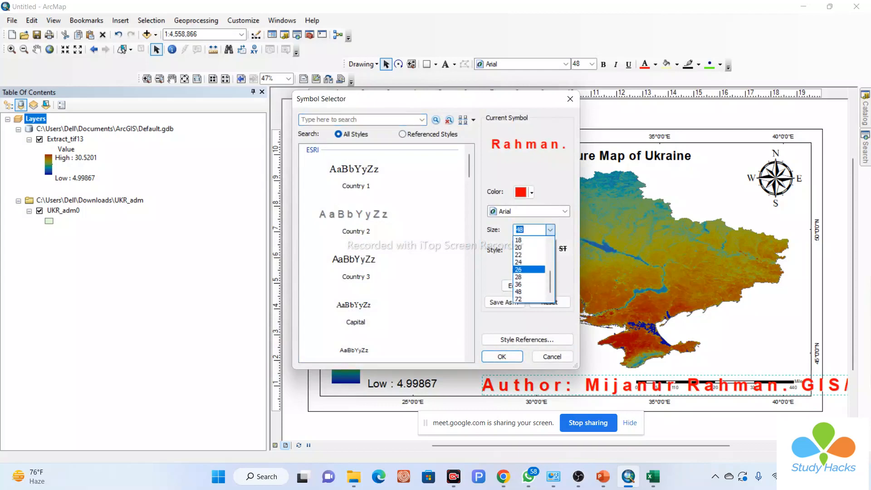
left_click(529, 269)
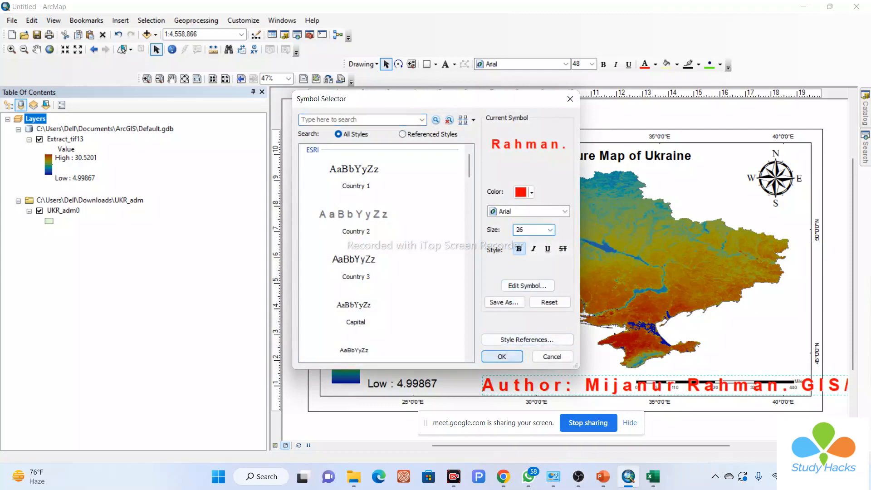
left_click(502, 356)
left_click(519, 332)
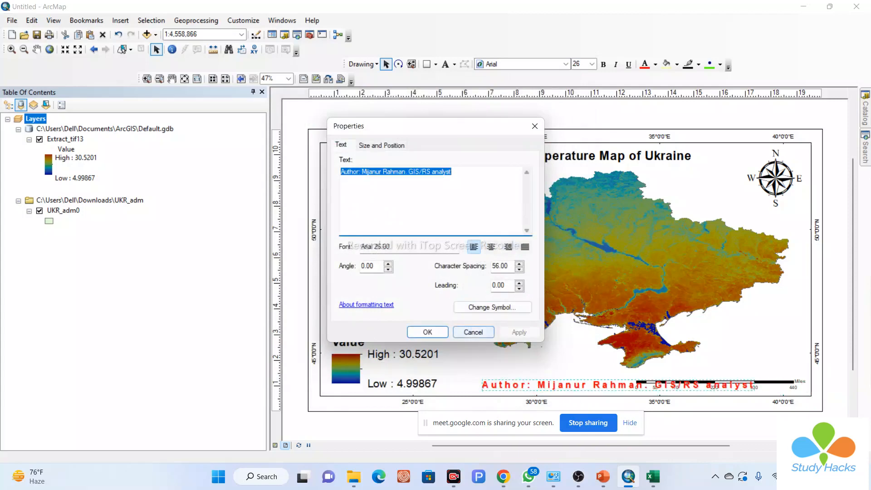
left_click(428, 333)
left_click_drag(536, 385, 493, 384)
- Set the author text's font size to 20
double_click(500, 384)
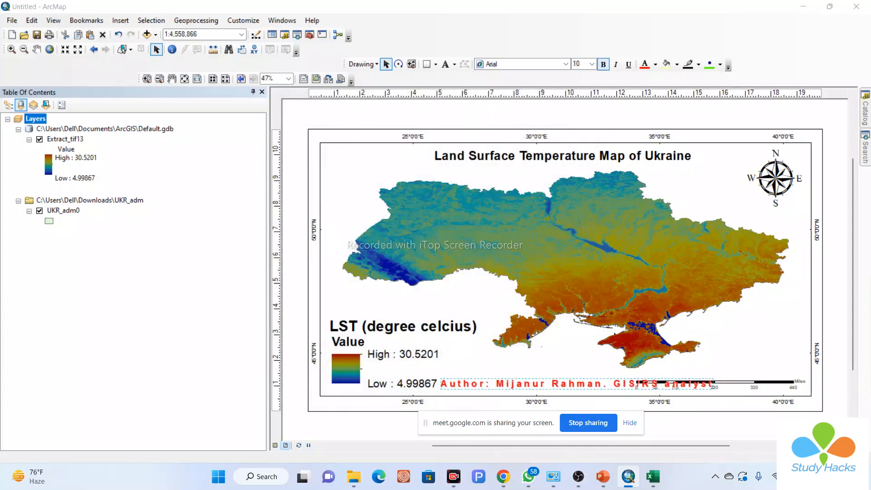
left_click(493, 307)
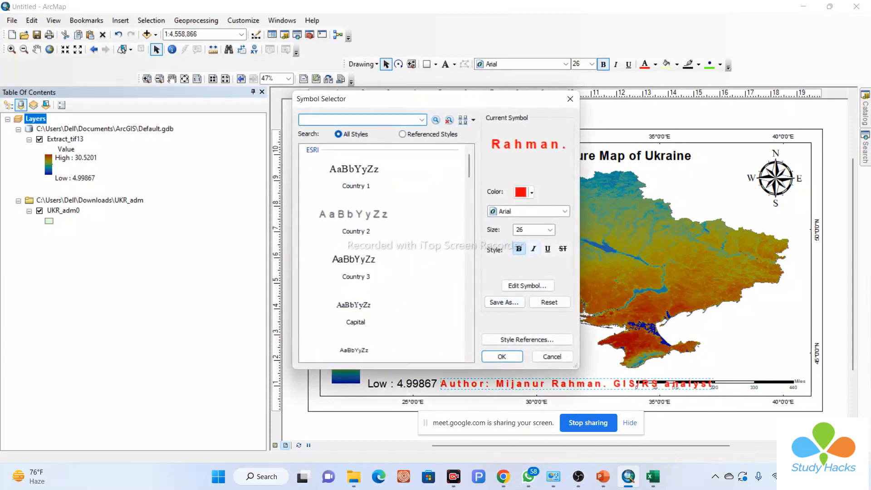
left_click(550, 230)
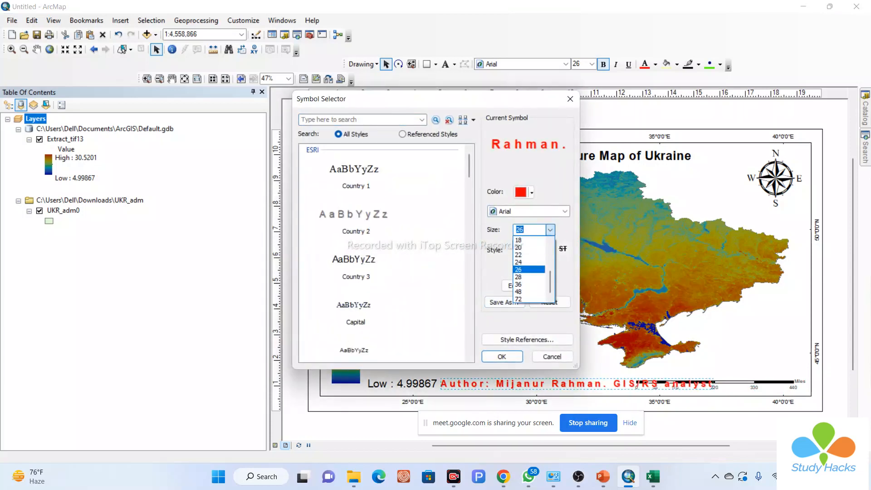
left_click(526, 248)
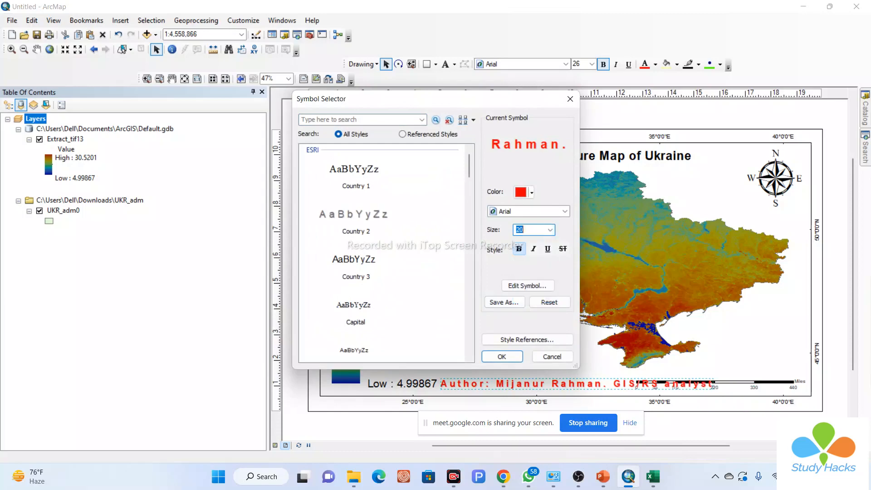
left_click(502, 356)
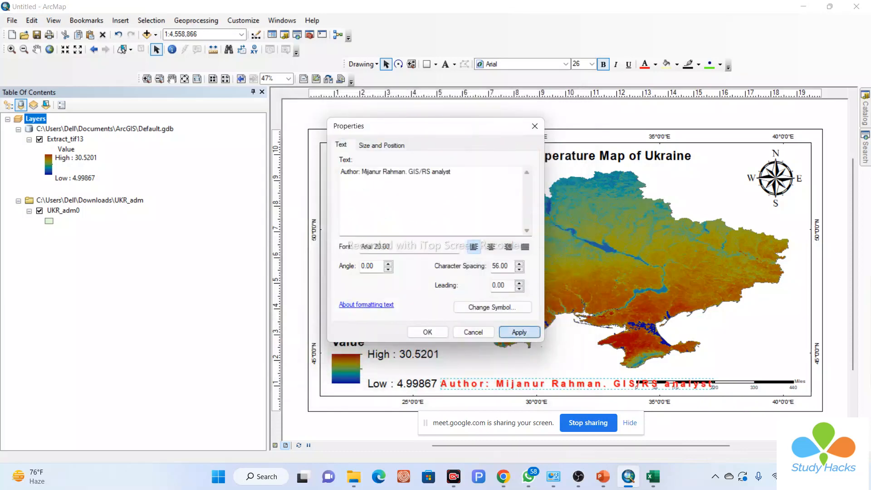
left_click(519, 333)
left_click(428, 332)
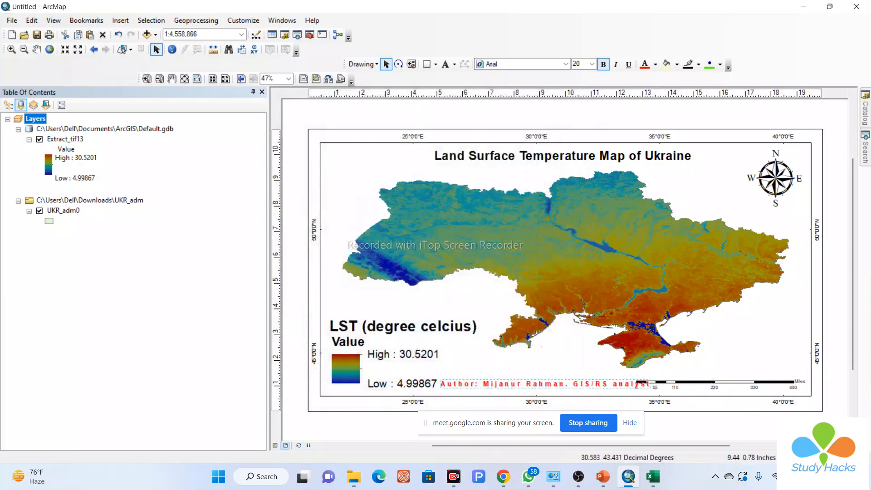
- Shift the author text slightly down and the scale bar slightly up so that they do not overlap
left_click_drag(543, 385, 541, 392)
left_click_drag(683, 383, 681, 377)
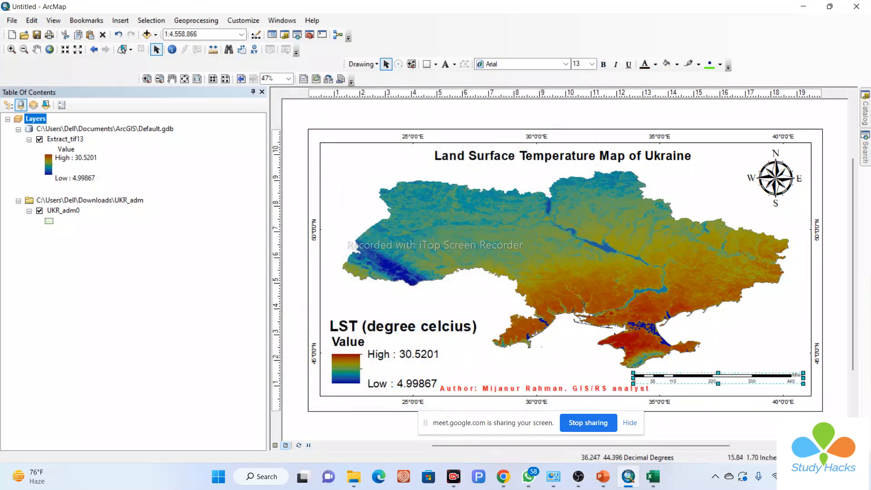
left_click(828, 302)
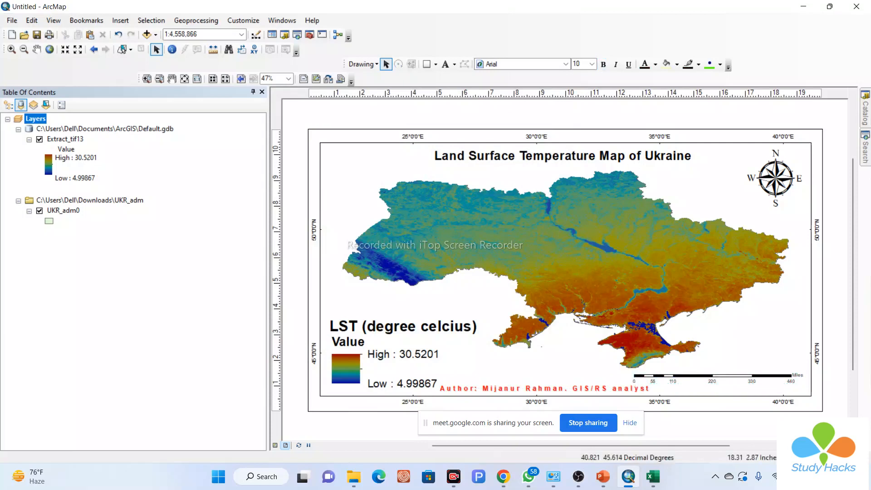
- Move the legend up and place the author text beneath it in the data frame's lower-left corner
left_click(374, 339)
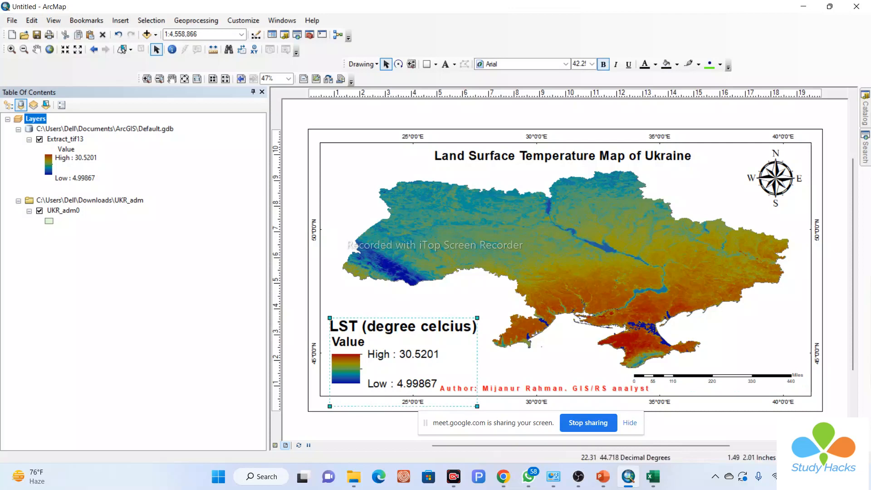
left_click_drag(346, 355, 346, 334)
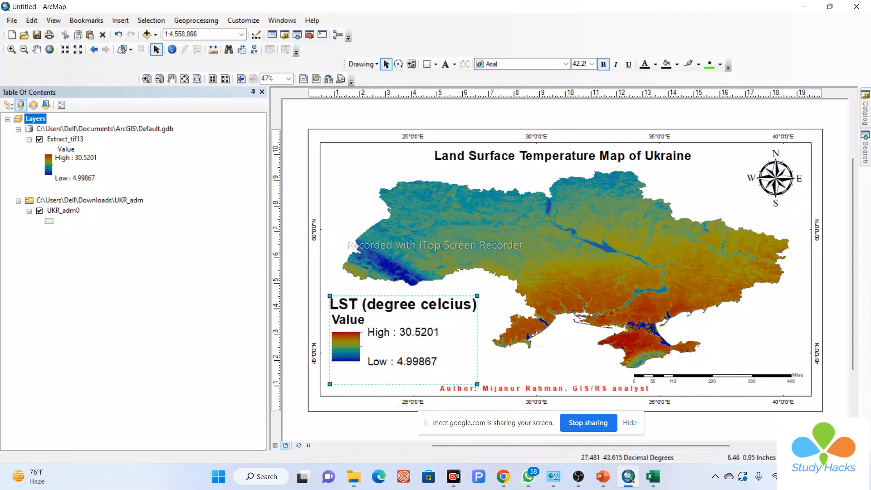
left_click(486, 389)
left_click_drag(487, 389, 375, 385)
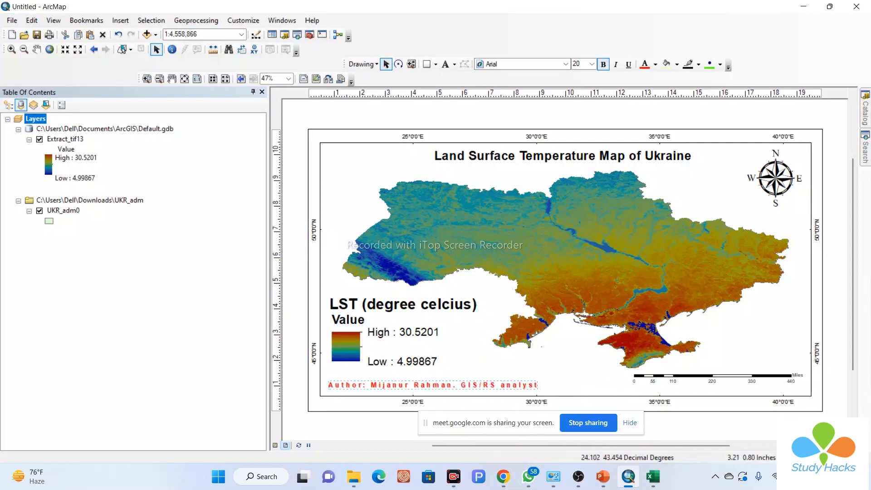
left_click(350, 429)
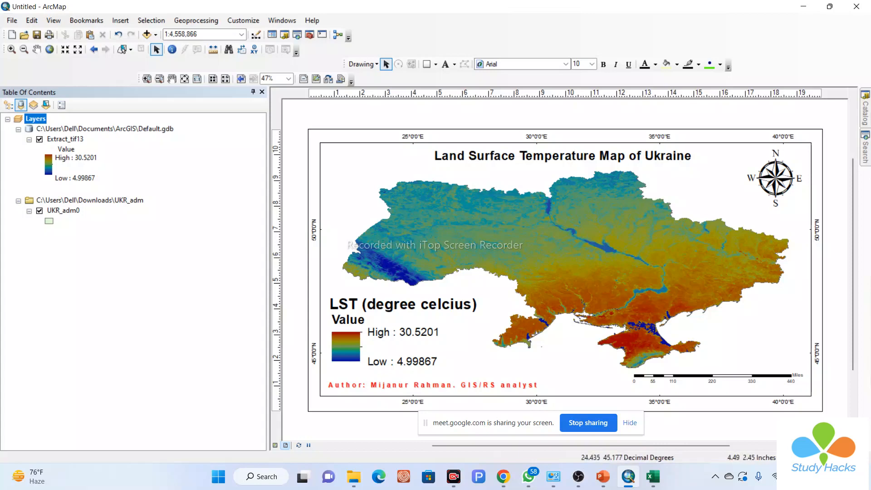
- Switch to the ee-chart (13) workbook in Excel, examine the daily LST_Day_1km values up to the first records, and return to ArcMap
mouse_move(503, 477)
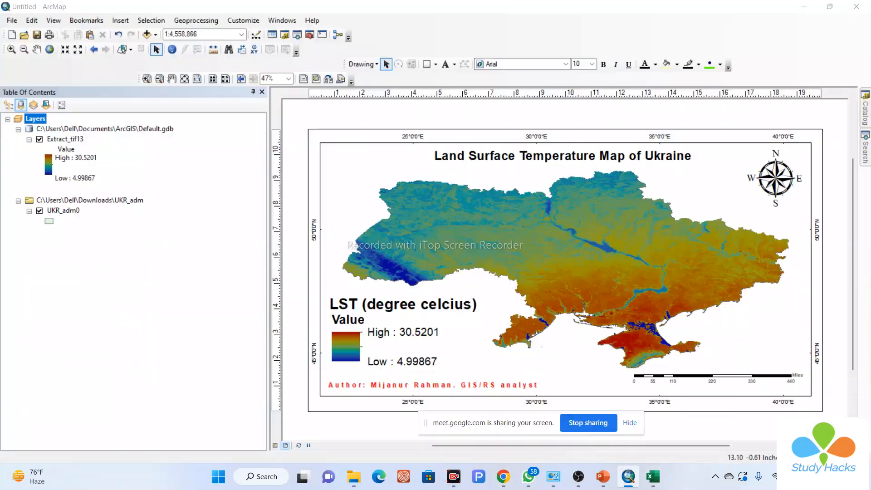
left_click(653, 476)
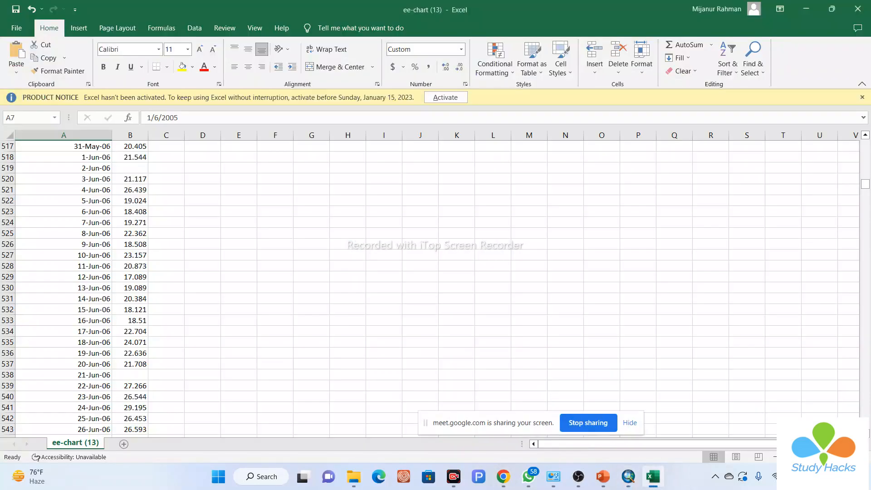
scroll(436, 286, "up", 20)
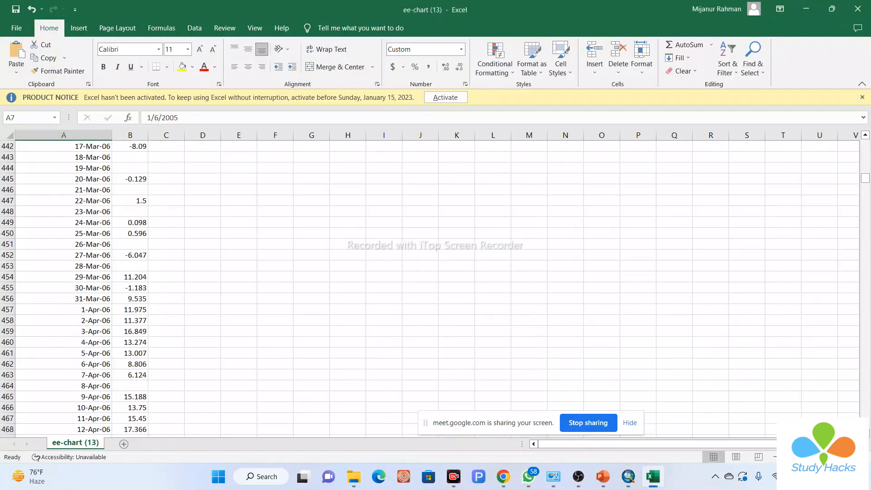
scroll(436, 286, "up", 18)
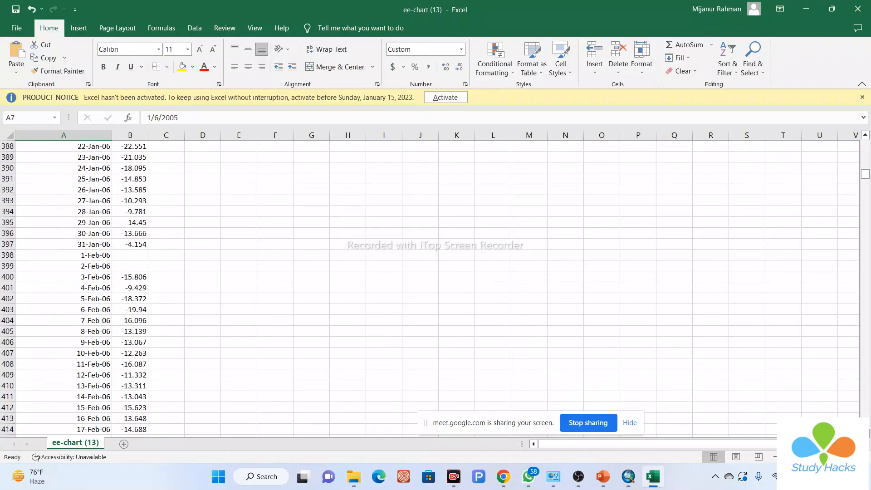
scroll(435, 286, "up", 18)
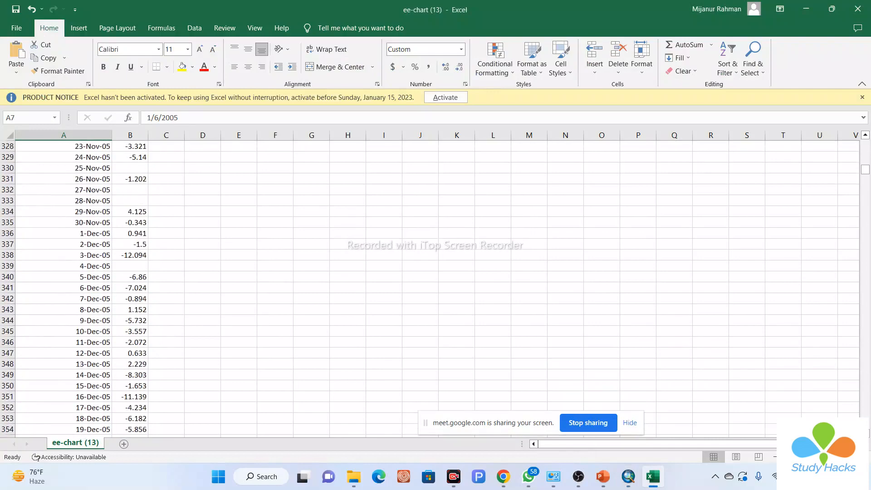
scroll(435, 286, "up", 4)
scroll(435, 286, "up", 13)
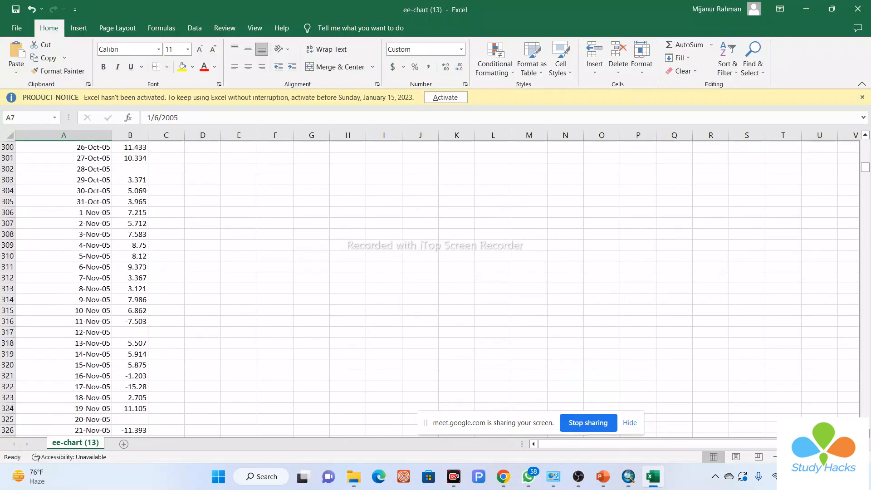
scroll(436, 286, "up", 19)
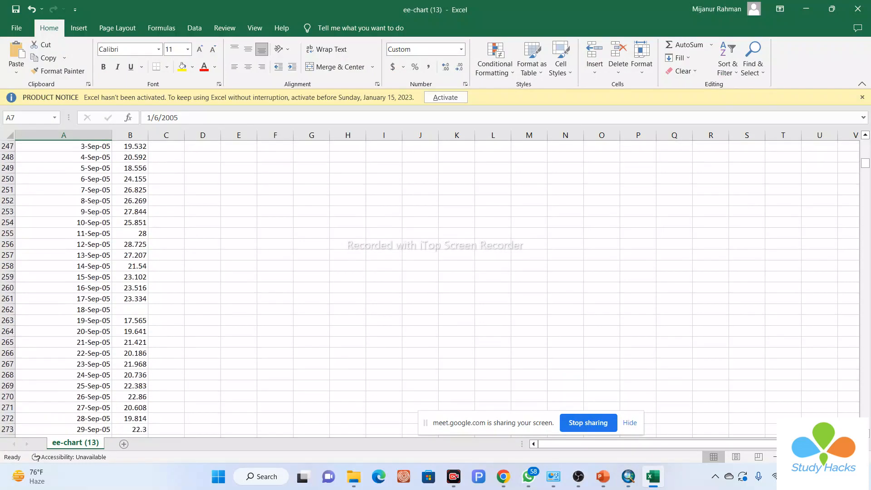
left_click_drag(865, 160, 866, 144)
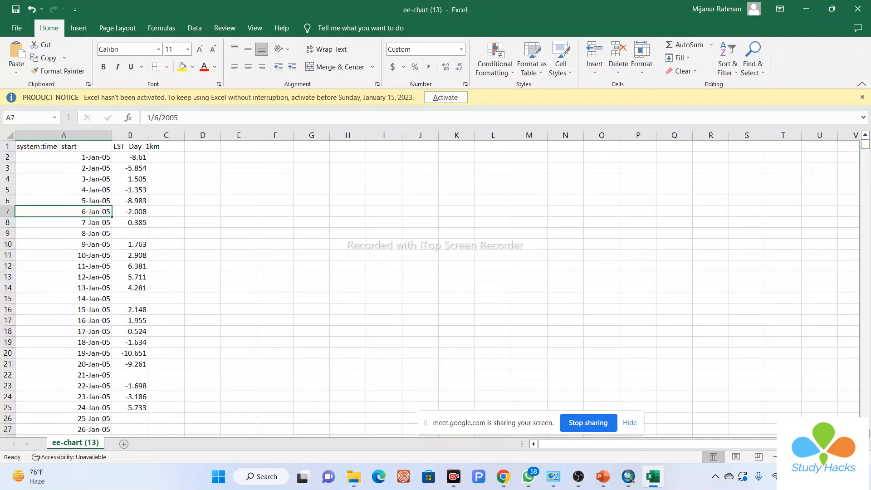
left_click(130, 157)
left_click(130, 168)
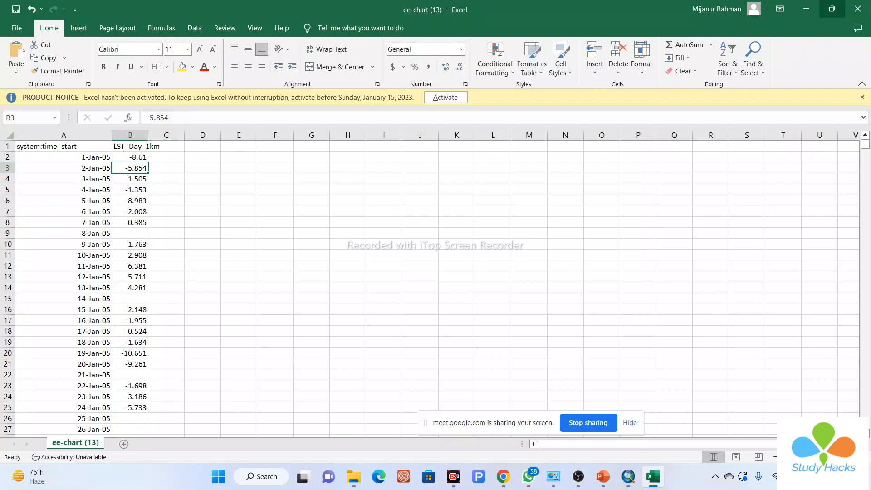
left_click(806, 9)
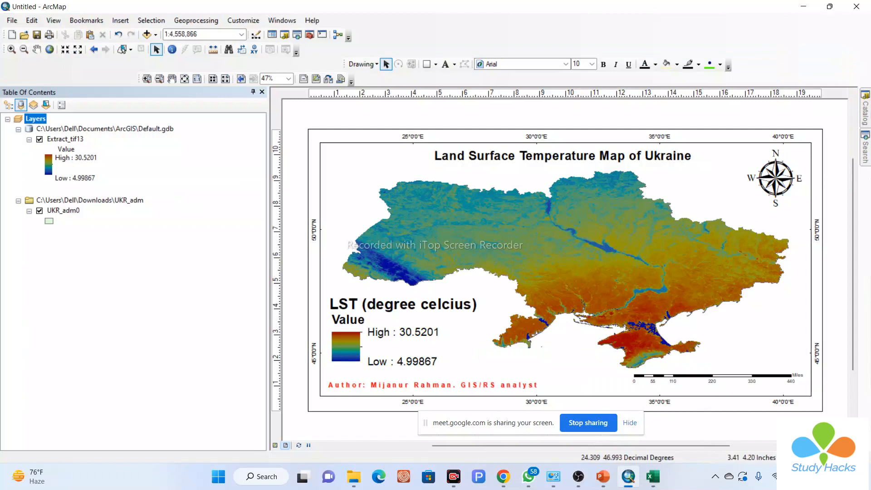
- Enlarge the LST legend slightly by stretching its upper-right corner outward
left_click(395, 306)
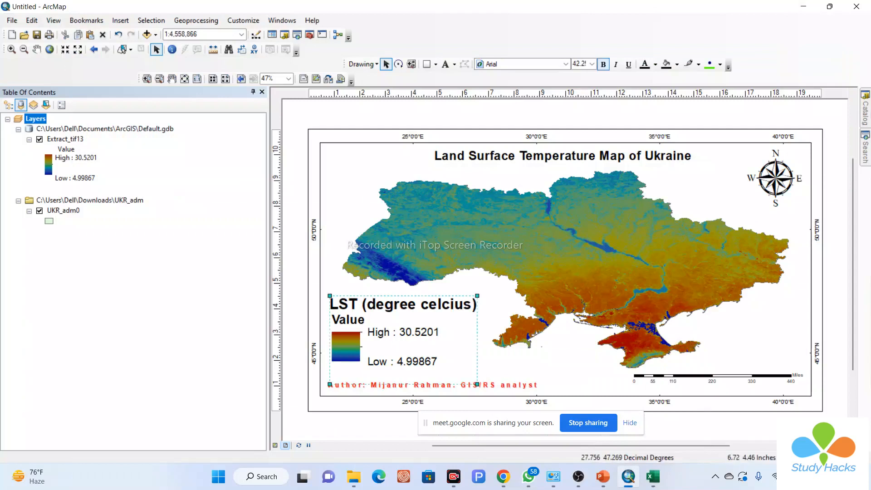
left_click_drag(478, 296, 480, 294)
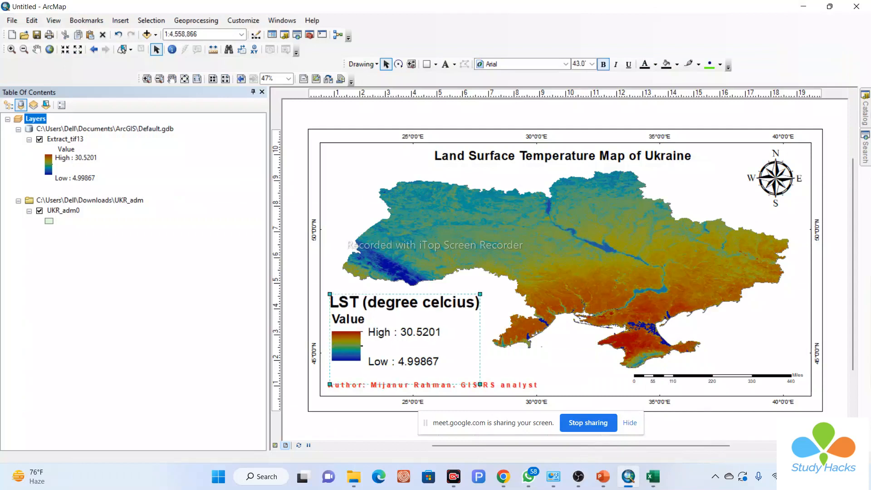
left_click(418, 103)
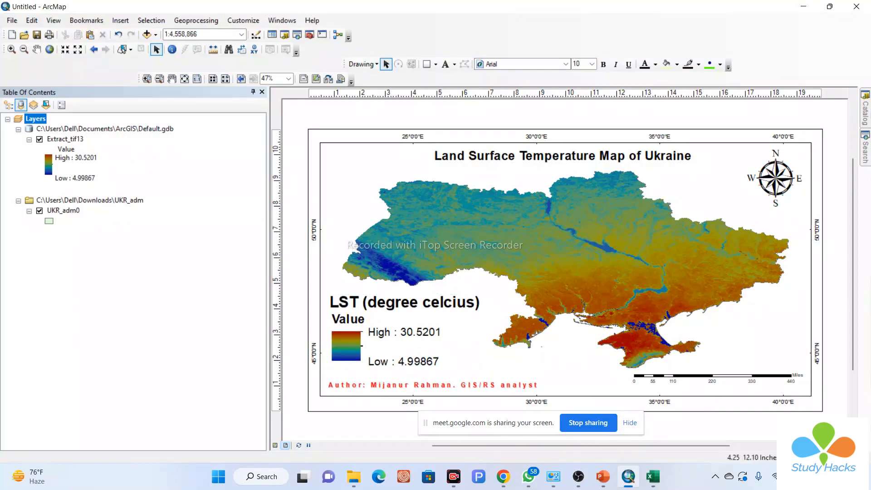
left_click(12, 20)
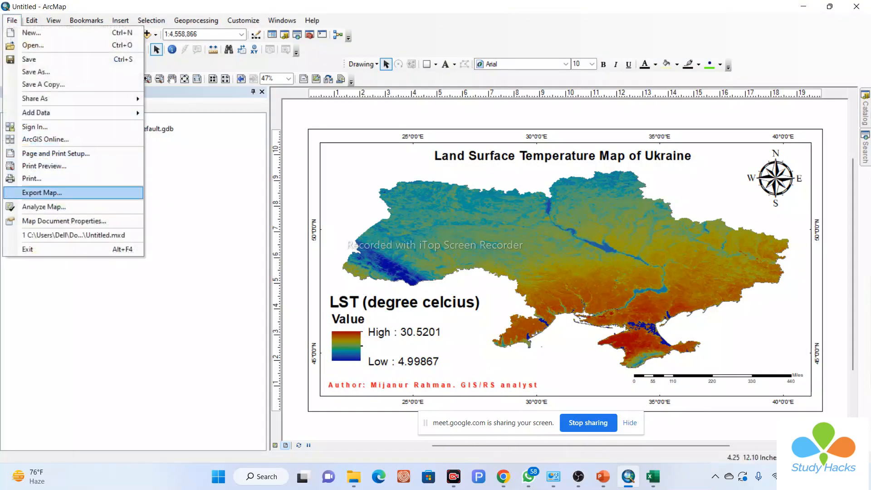
left_click(36, 189)
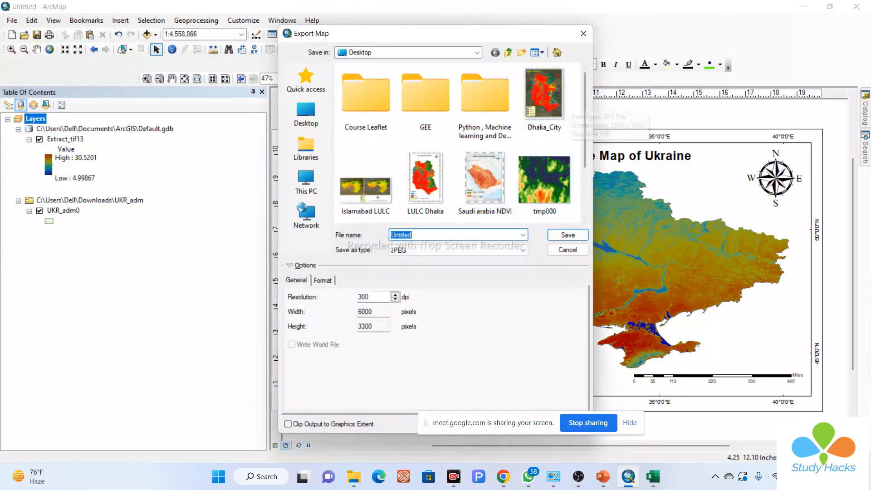
left_click(584, 33)
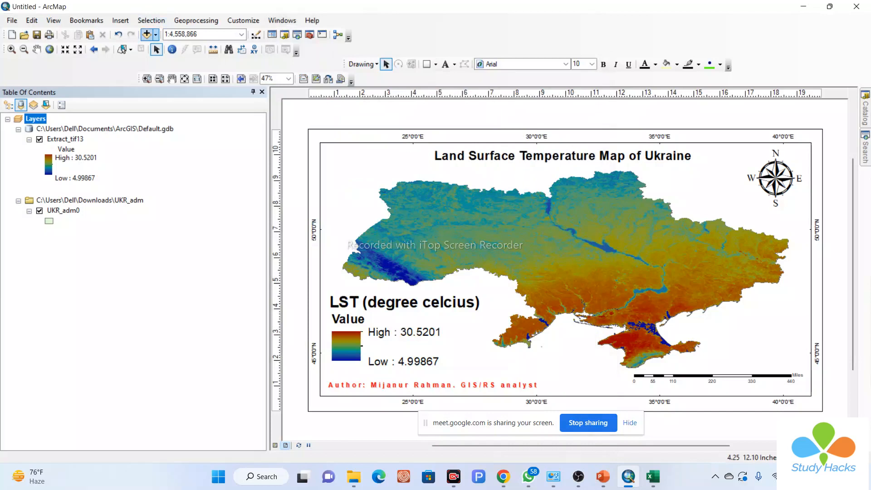
- Add the Light Gray Canvas basemap to the map and expand its reference and base layer groups
left_click(156, 35)
left_click(182, 58)
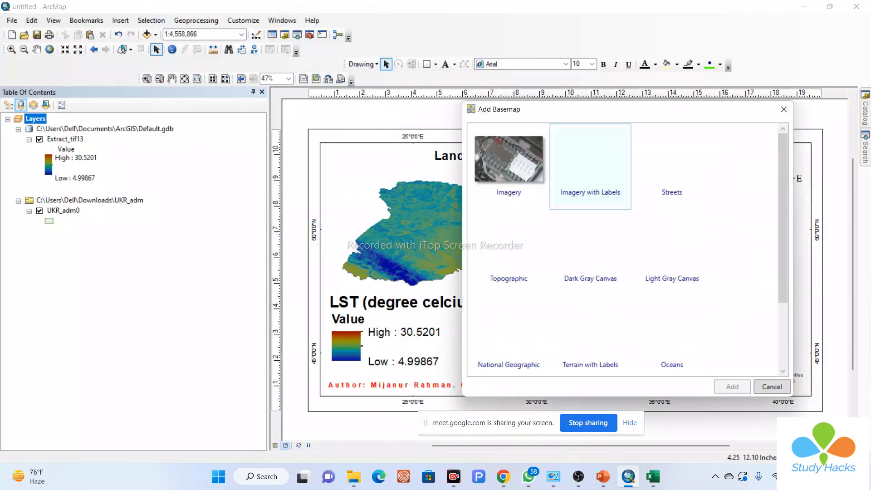
scroll(671, 254, "down", 2)
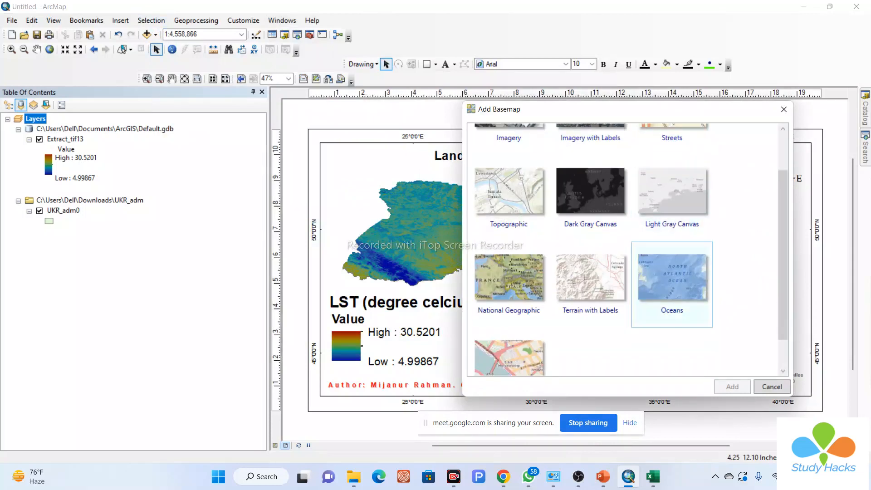
scroll(590, 272, "up", 1)
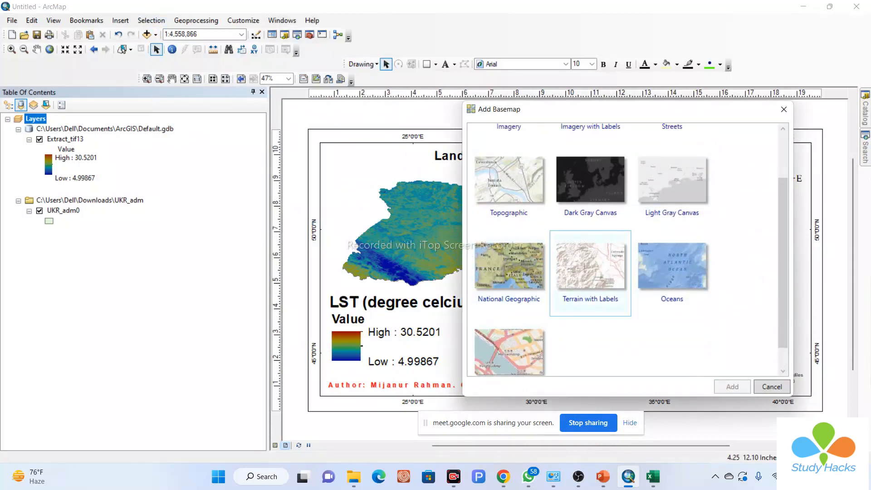
left_click(672, 186)
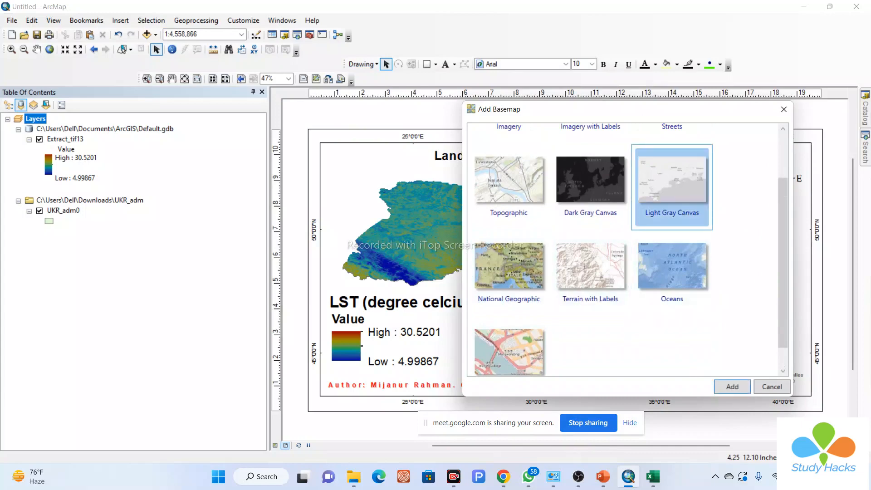
left_click(733, 387)
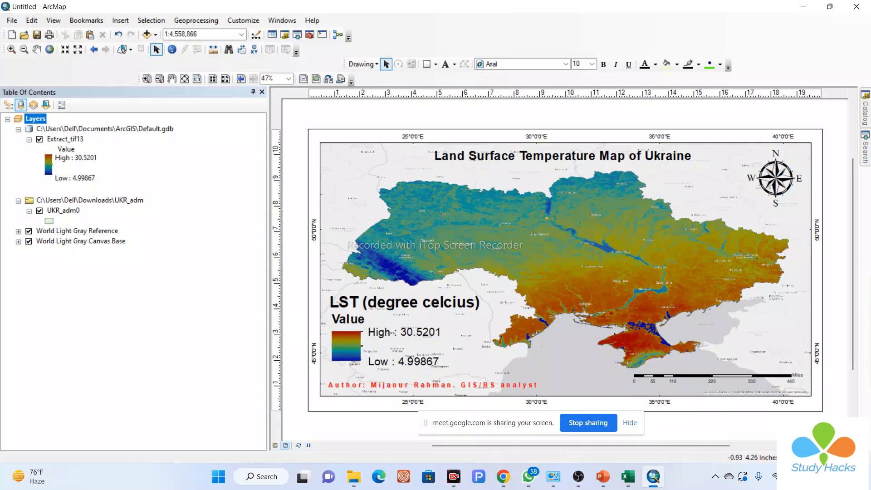
left_click(18, 231)
left_click(18, 252)
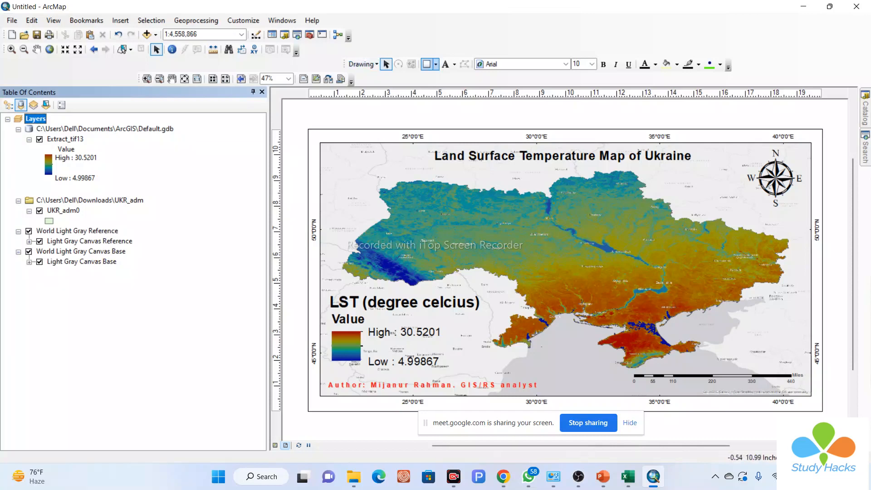
- Draw a rectangle about 19.88 in wide and 10.81 in high around the whole page layout, enclosing the graticule labels
left_click(435, 64)
left_click(455, 77)
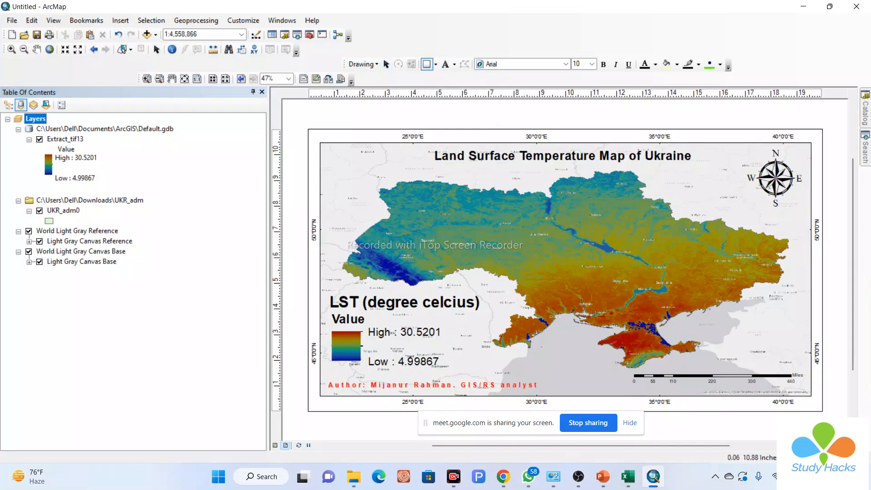
left_click_drag(312, 126, 822, 410)
- Give the page-sized rectangle no fill color and an outline width of 2, and deselect it
right_click(615, 201)
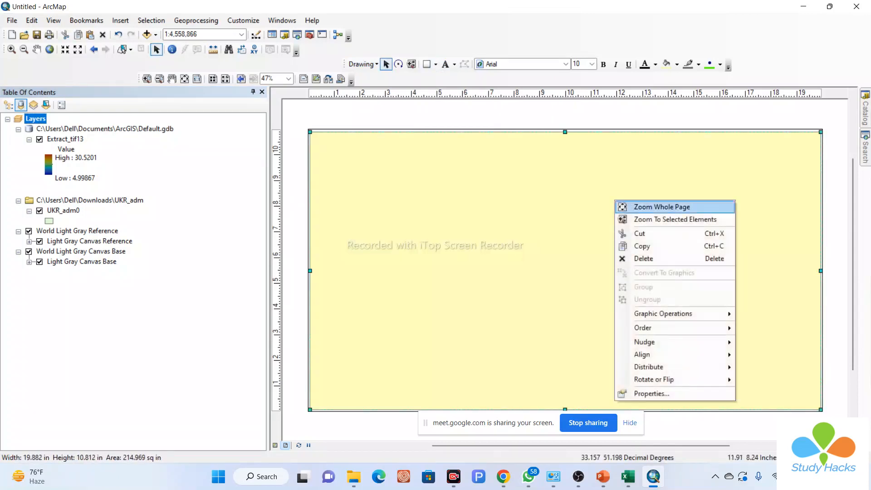
left_click(651, 393)
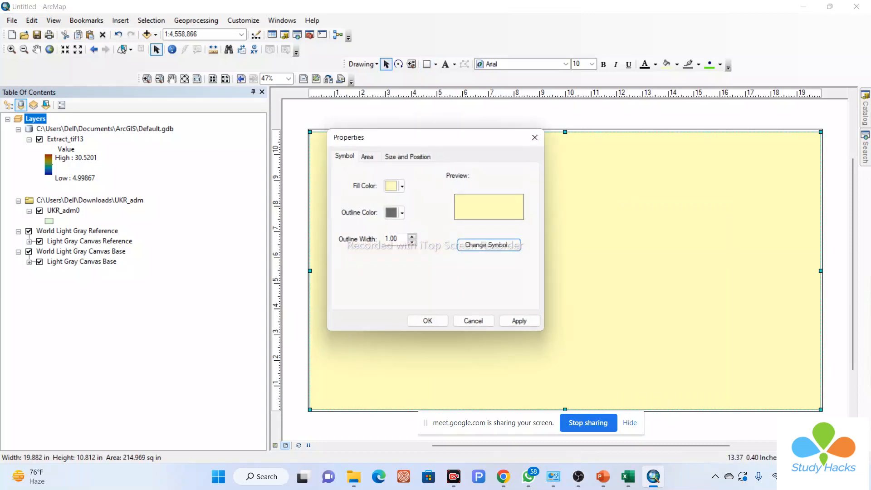
left_click(395, 185)
left_click(444, 201)
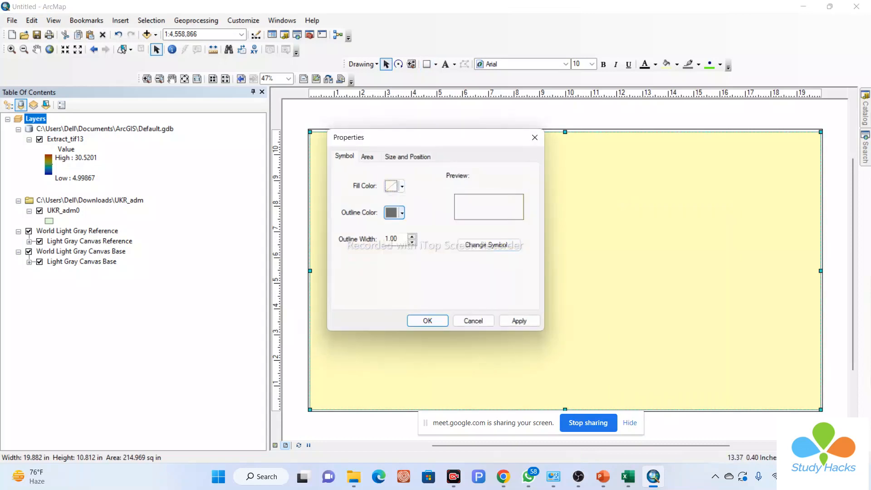
left_click(412, 237)
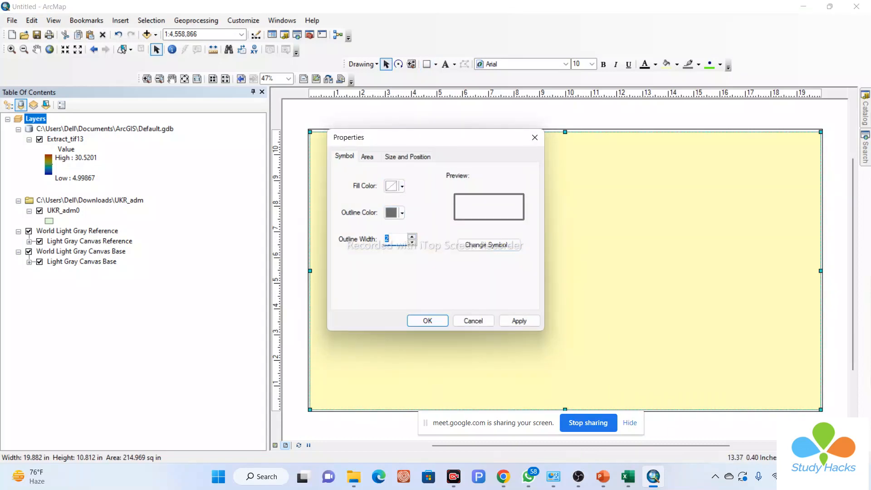
left_click(519, 320)
left_click(428, 321)
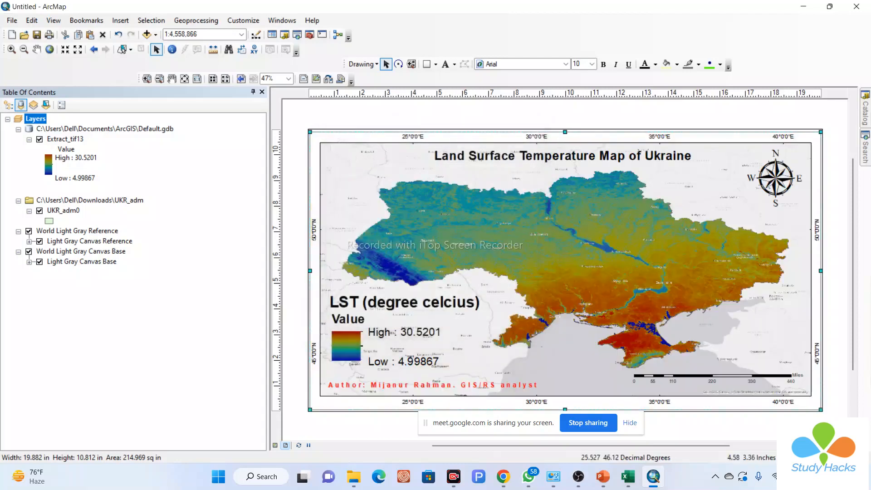
left_click(323, 115)
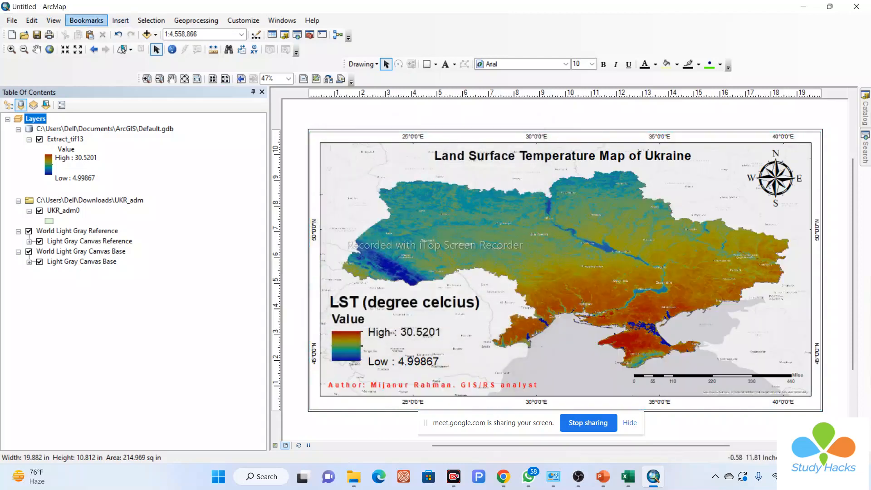
- Start exporting the map layout as a JPEG and name the output file Ukraine LST.jpg
left_click(12, 21)
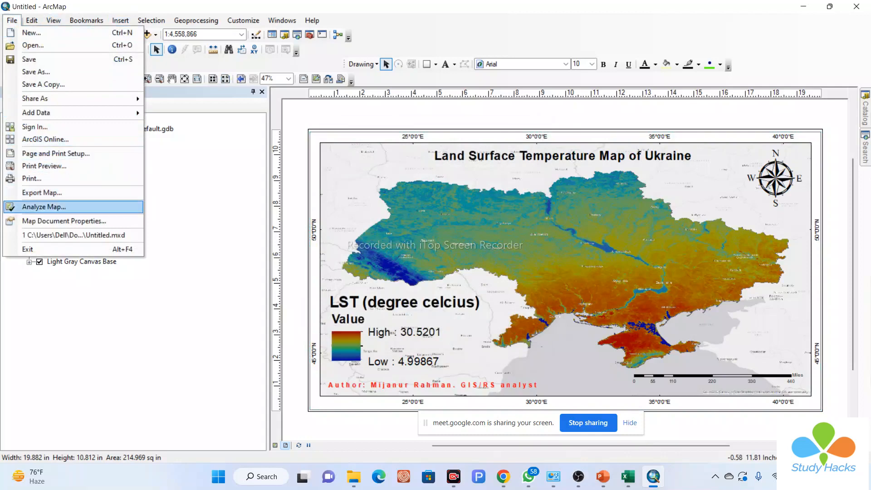
left_click(41, 192)
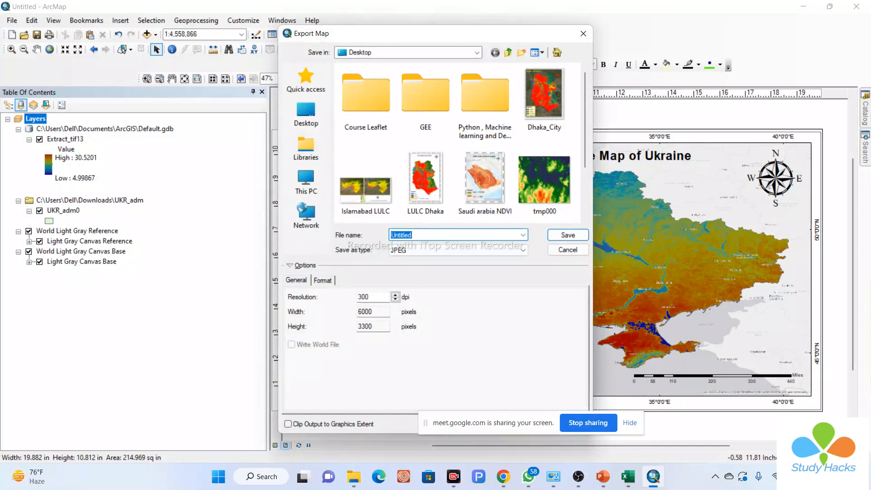
type("Ukr")
type("ai")
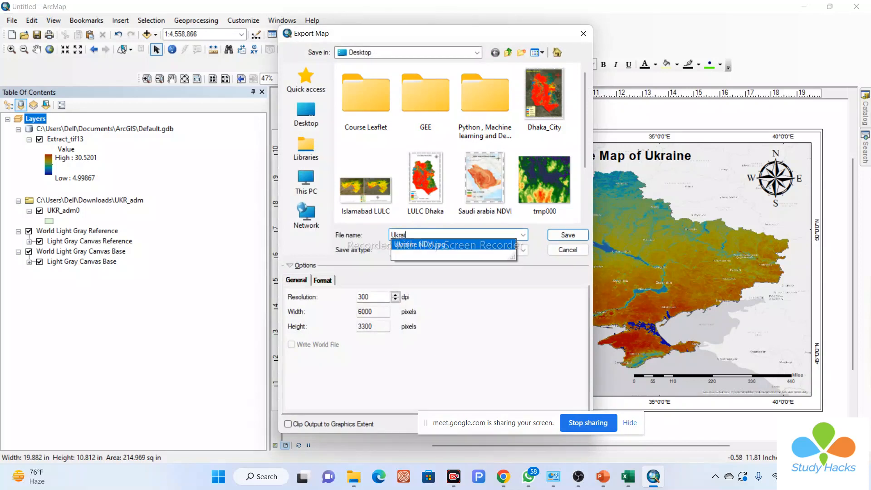
left_click(420, 245)
left_click_drag(431, 235, 391, 235)
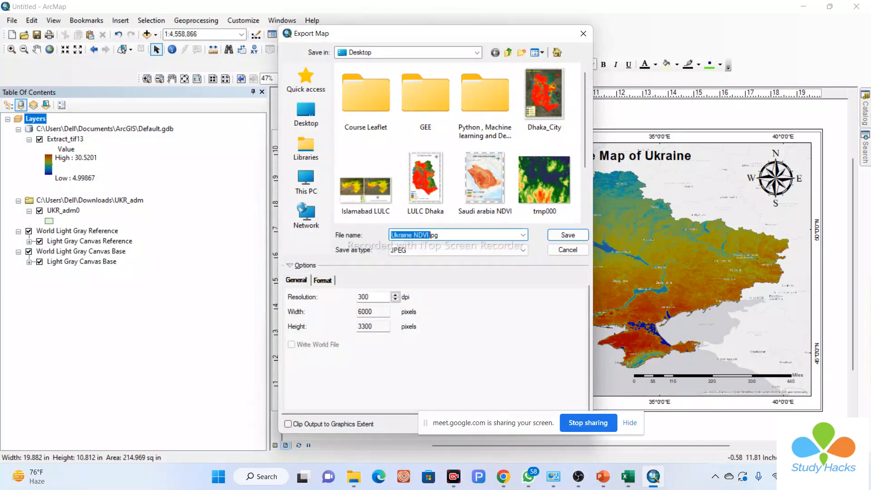
left_click(427, 235)
key("BackSpace")
key("BackSpace")
key("BackSpace")
key("BackSpace")
type("LST")
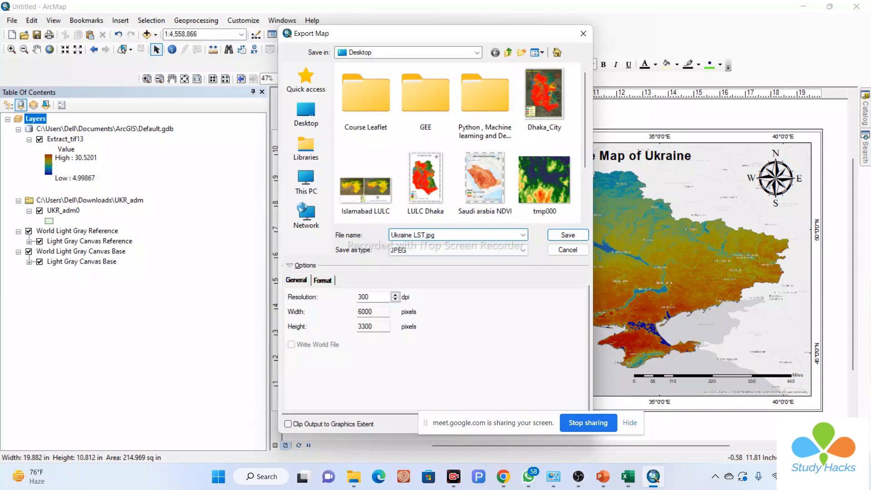
- Choose the Desktop as the destination folder and save the exported map image there
left_click(306, 114)
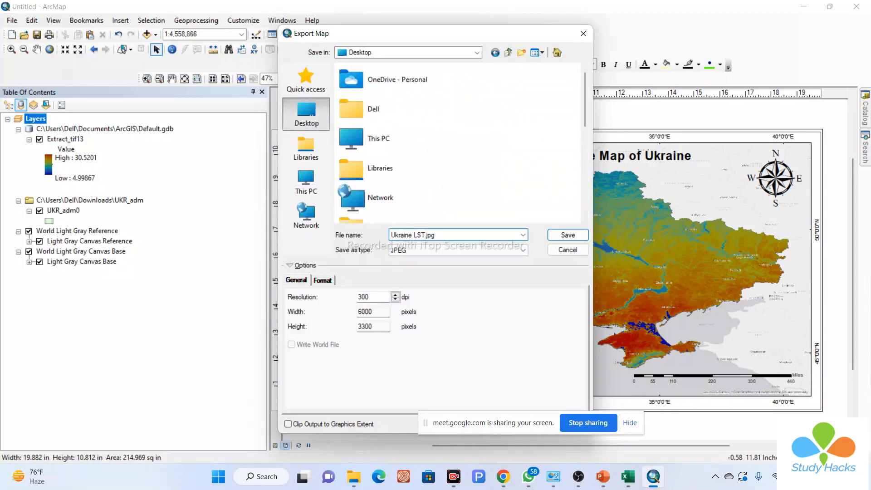
scroll(459, 143, "down", 10)
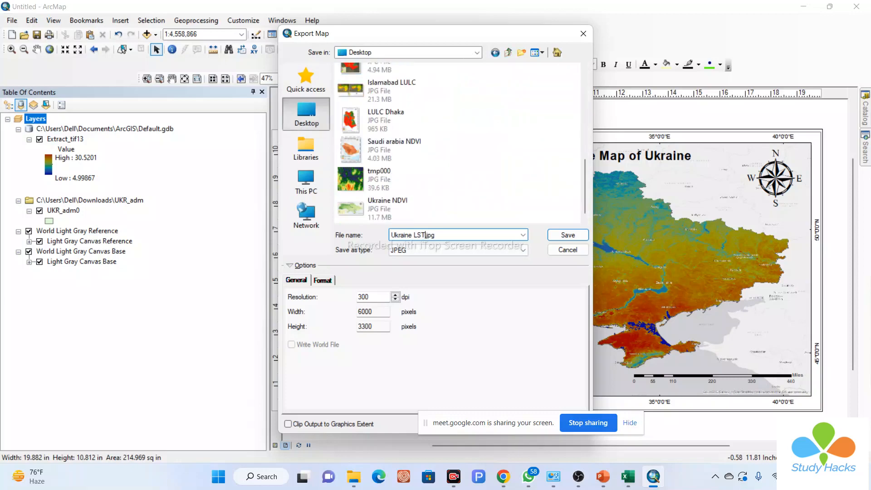
left_click(567, 235)
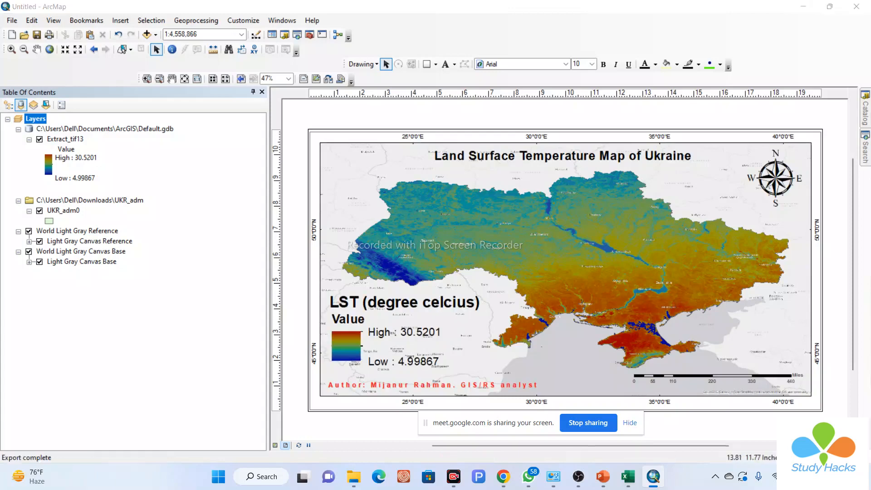
- Minimize ArcMap, open the exported Ukraine LST image from the desktop in Photos, and inspect the central map area up close
left_click(804, 6)
left_click(804, 7)
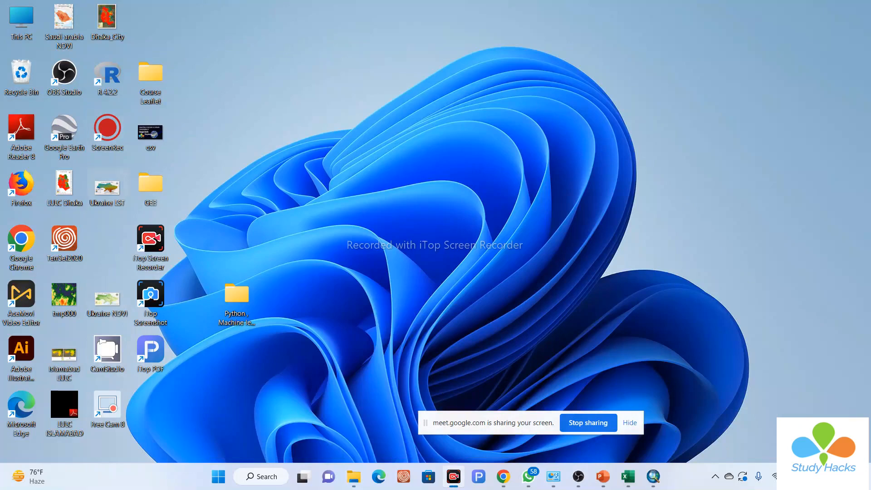
double_click(107, 188)
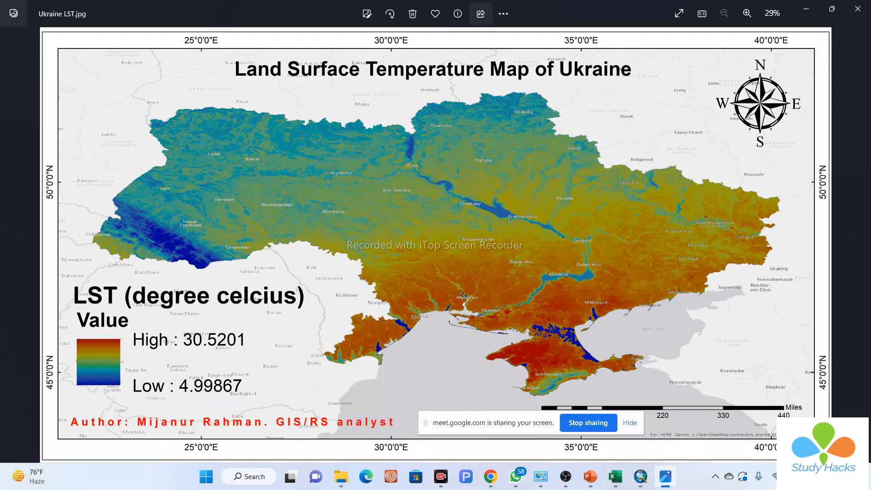
scroll(497, 229, "up", 3)
scroll(508, 209, "up", 3)
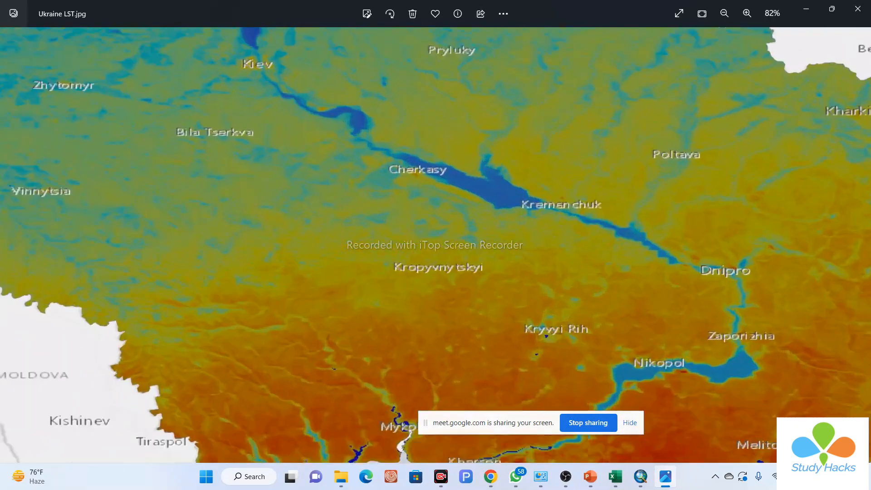
left_click_drag(507, 209, 432, 275)
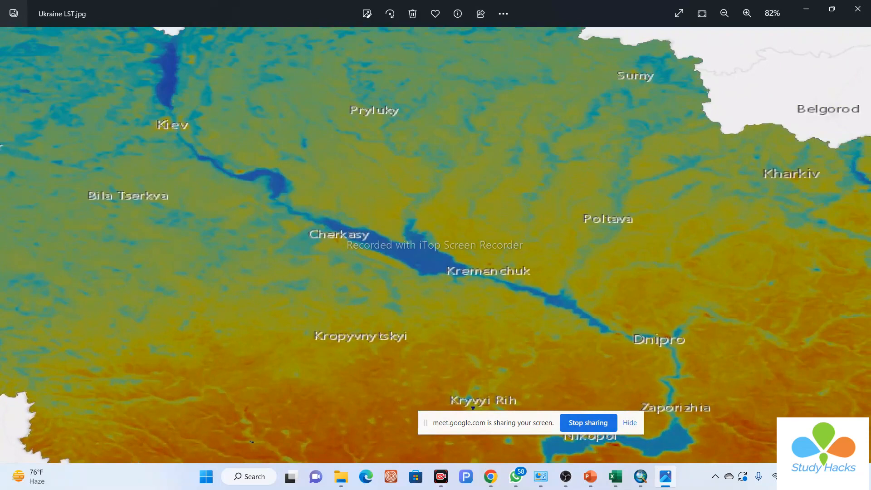
scroll(433, 276, "down", 5)
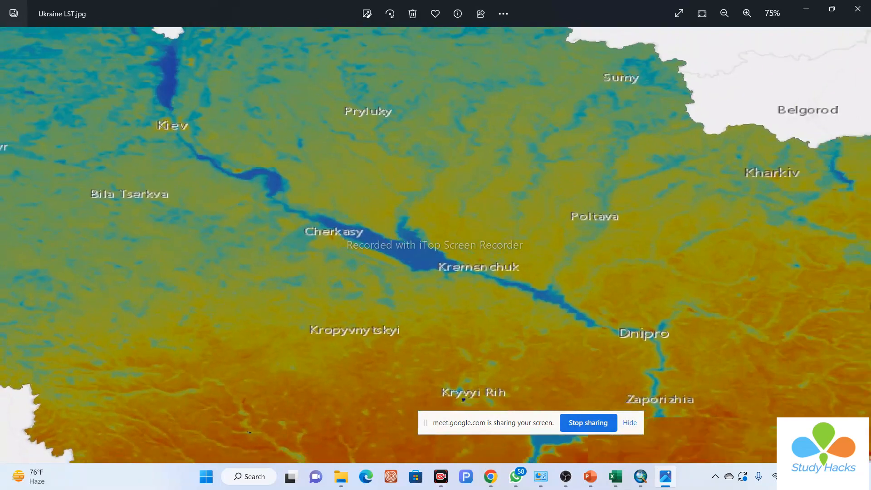